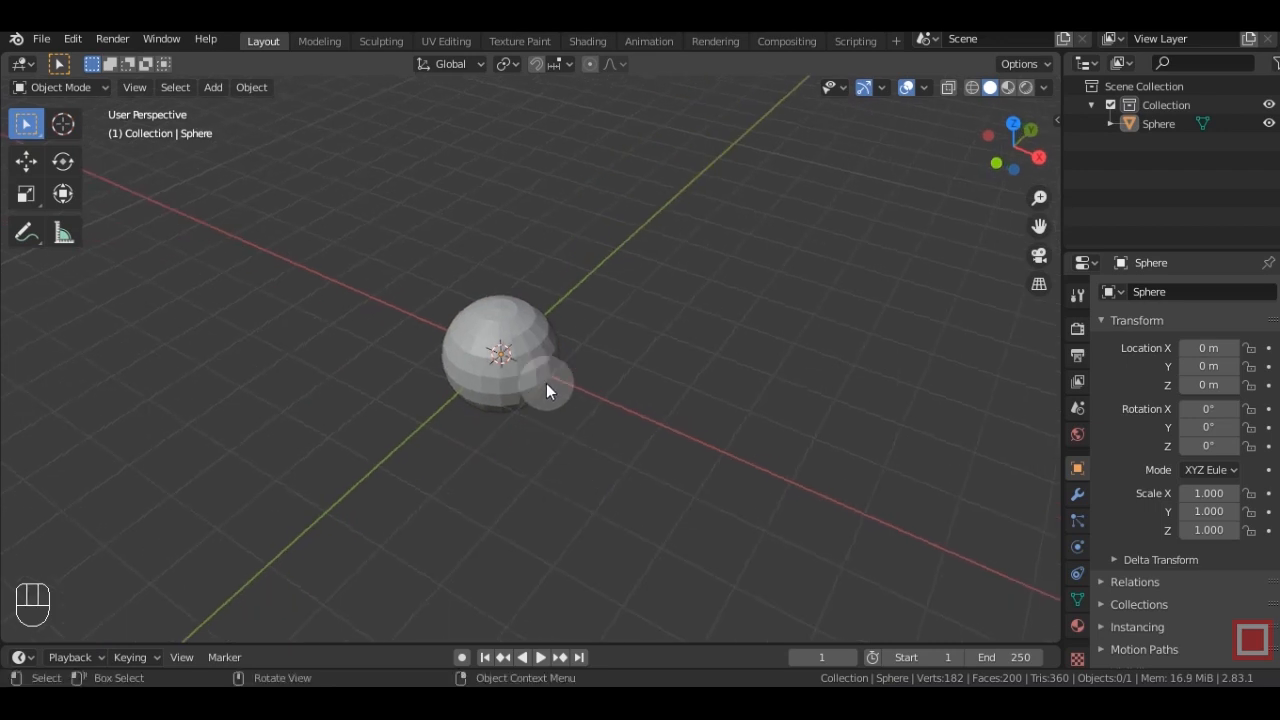
Shade the sphere smooth and add a NURBS path at the world origin.
right_click(538, 364)
click(522, 335)
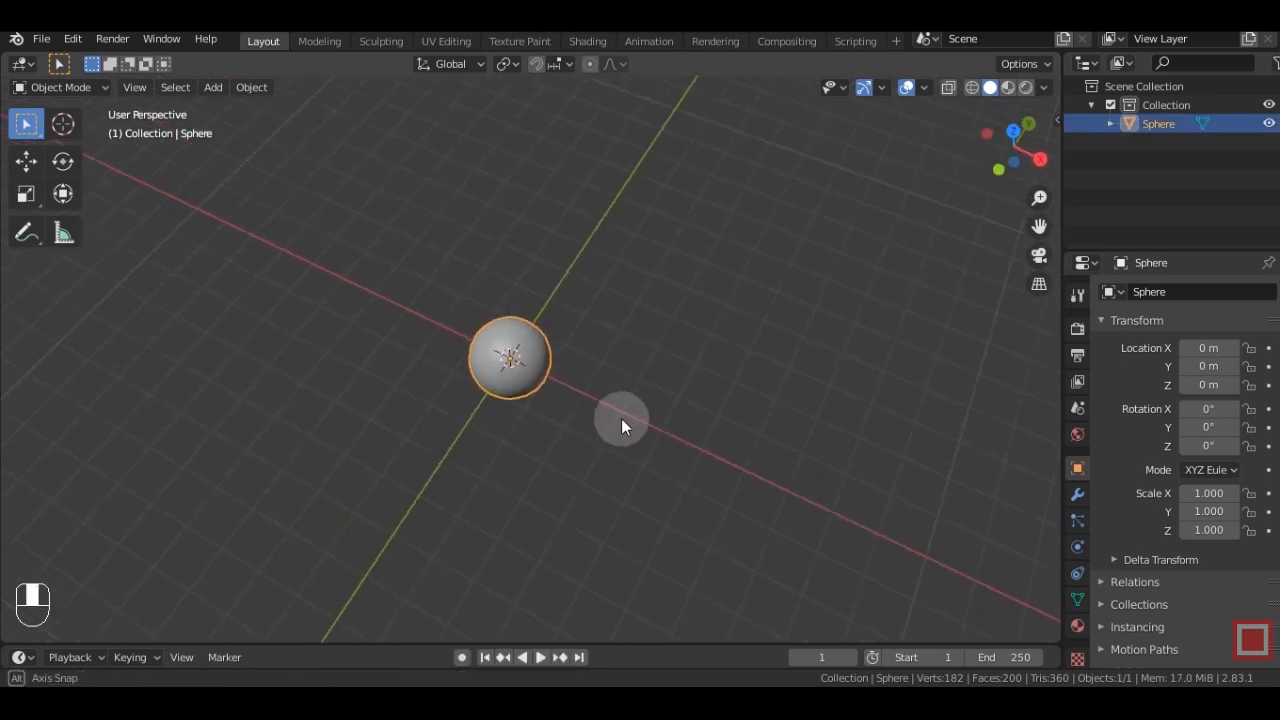
key(shift+a)
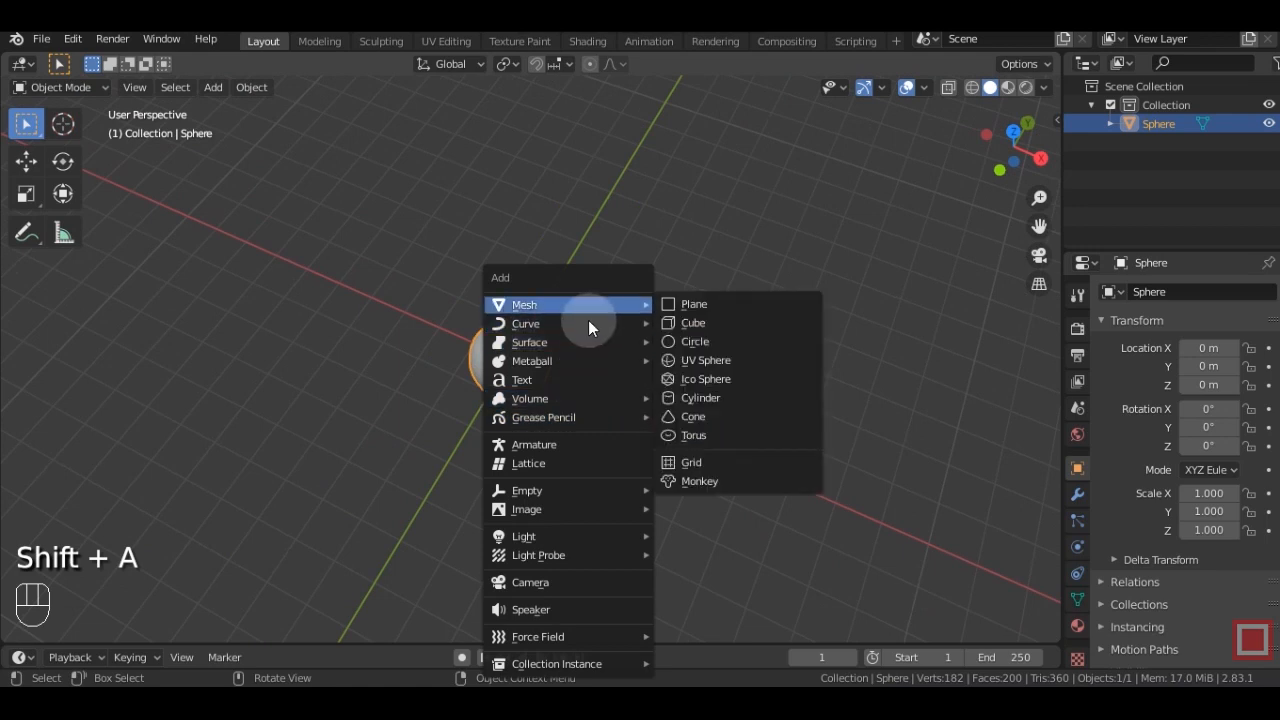
mouse_move(599, 323)
click(699, 406)
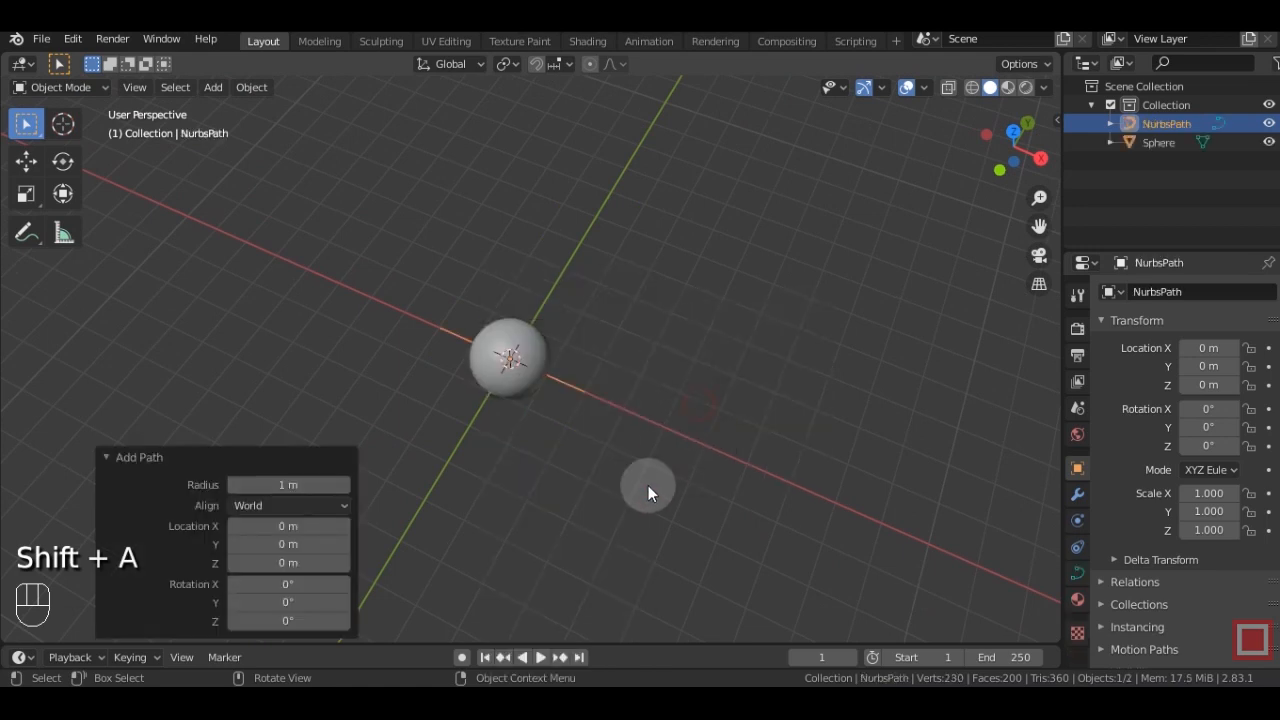
Move all control points of the path 2 m along X with snapping so its start sits at the sphere's centre.
middle_drag(614, 477, 964, 143)
click(1010, 133)
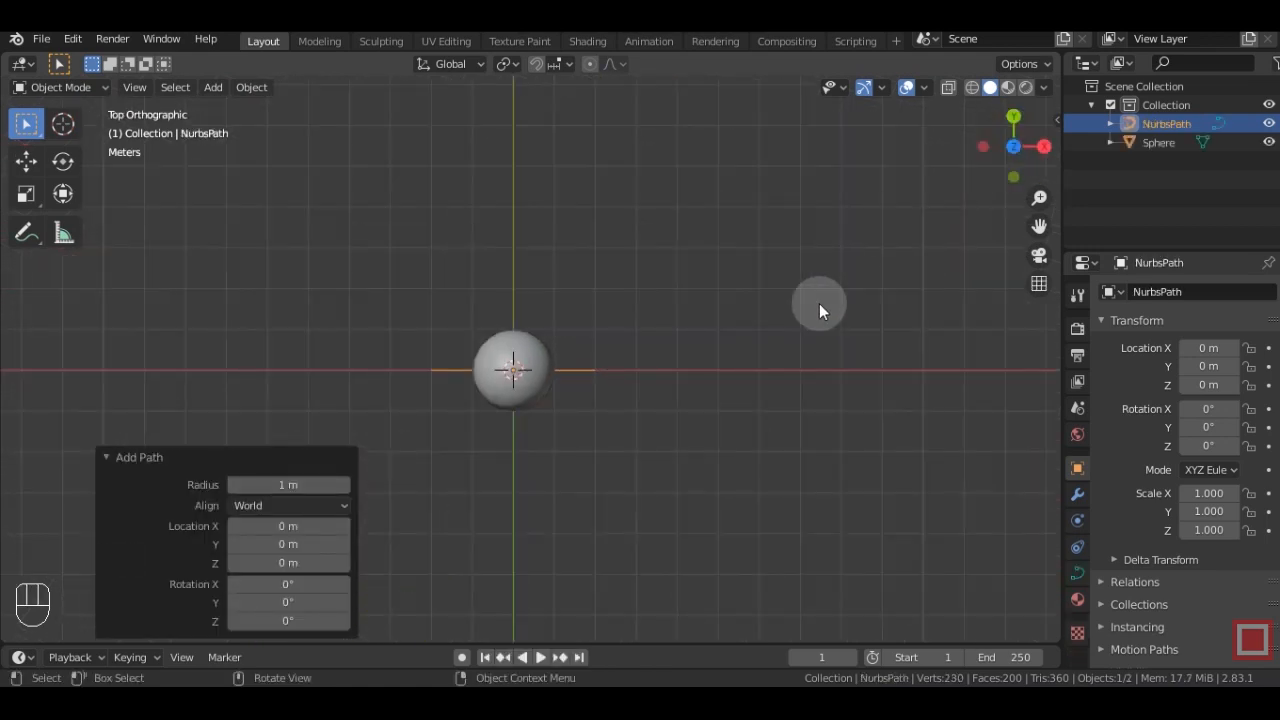
key(Tab)
scroll(702, 395, up, 4)
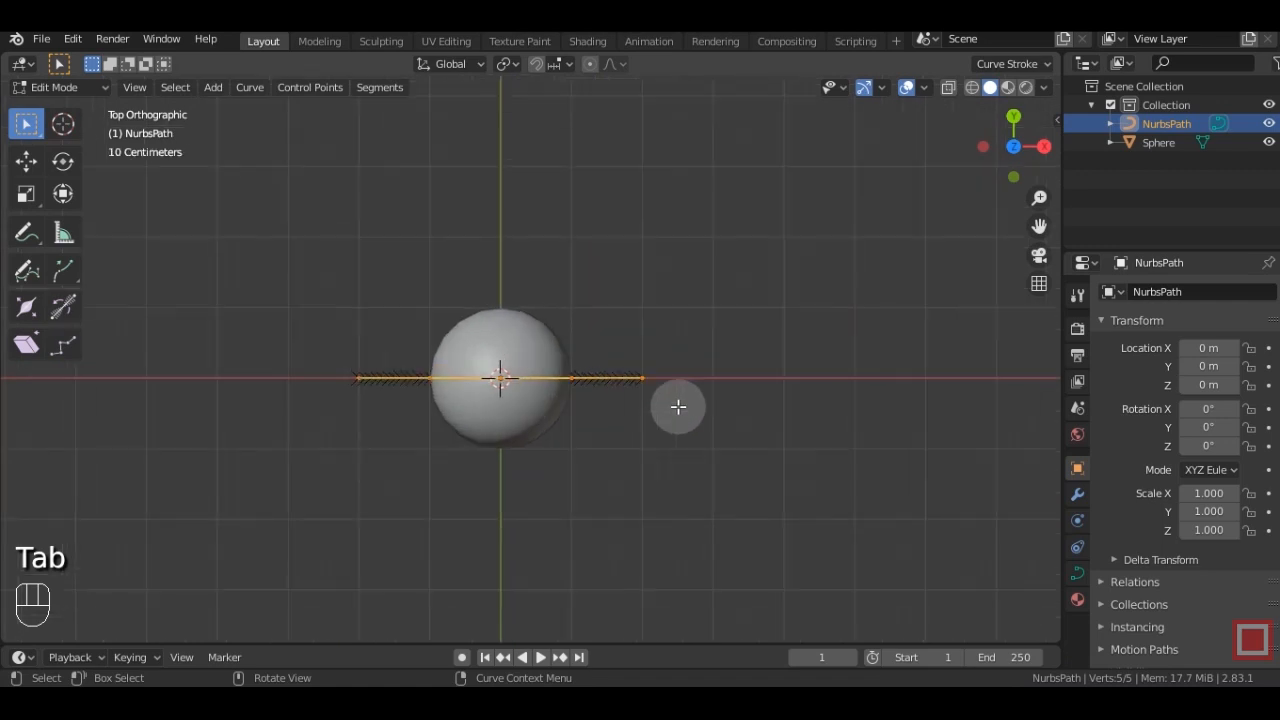
click(558, 65)
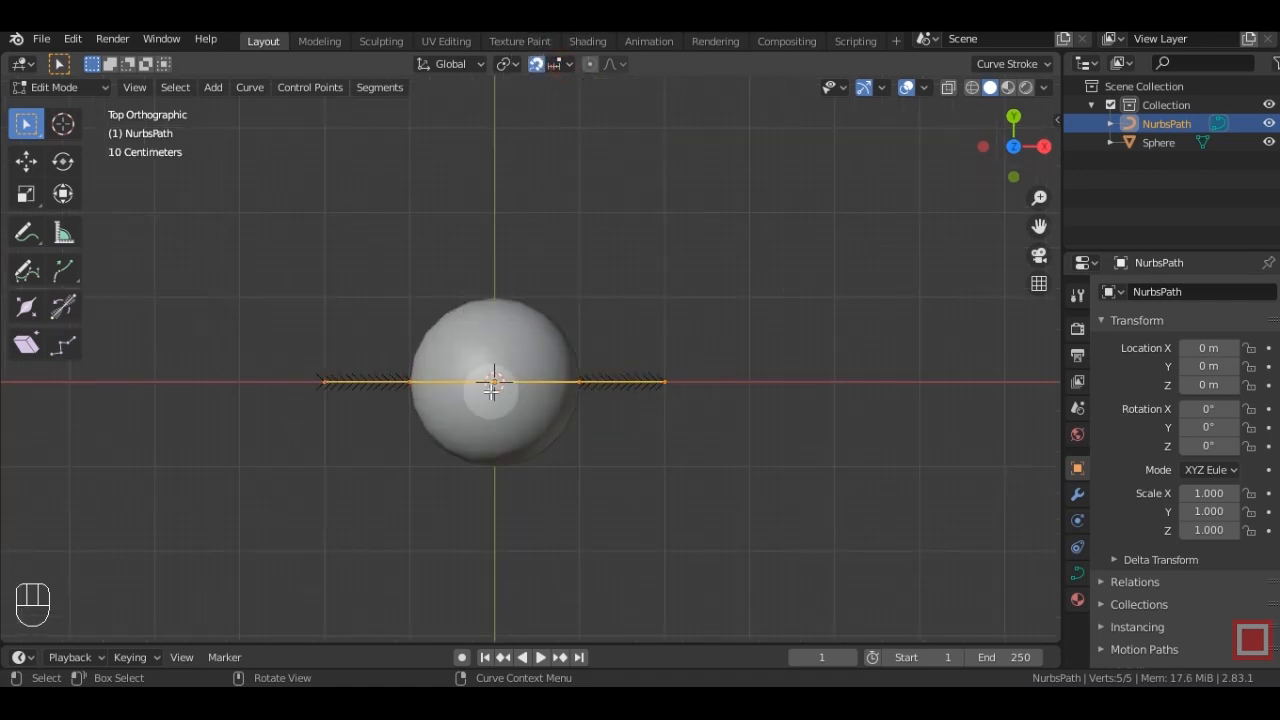
key(g)
key(x)
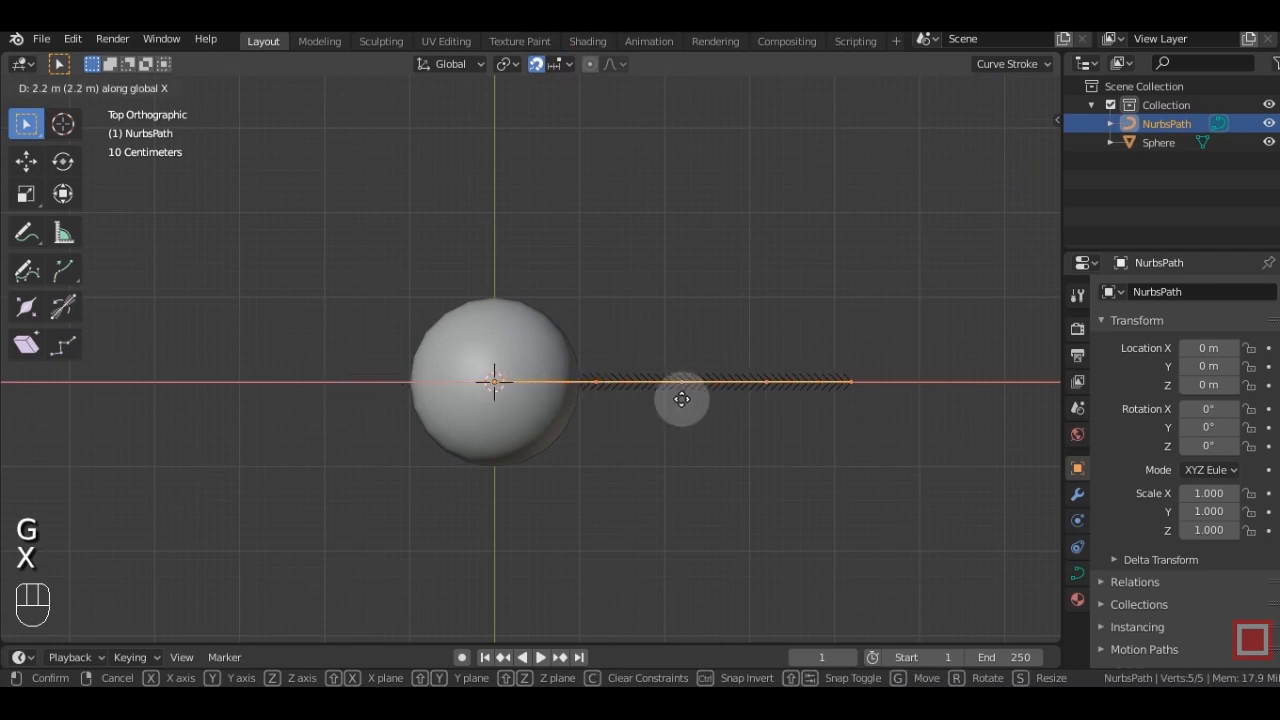
click(662, 403)
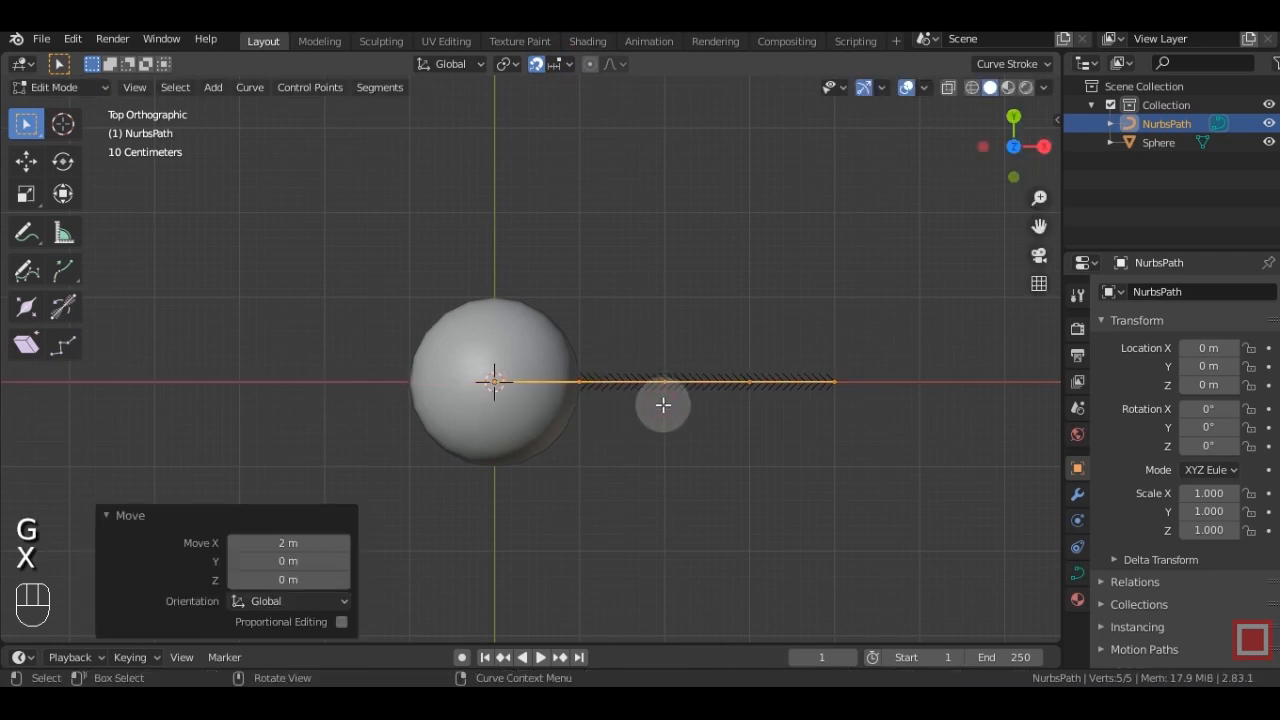
Extrude the path's far end point about 2.6 m straight up along Z in the front view.
middle_drag(765, 490, 723, 368)
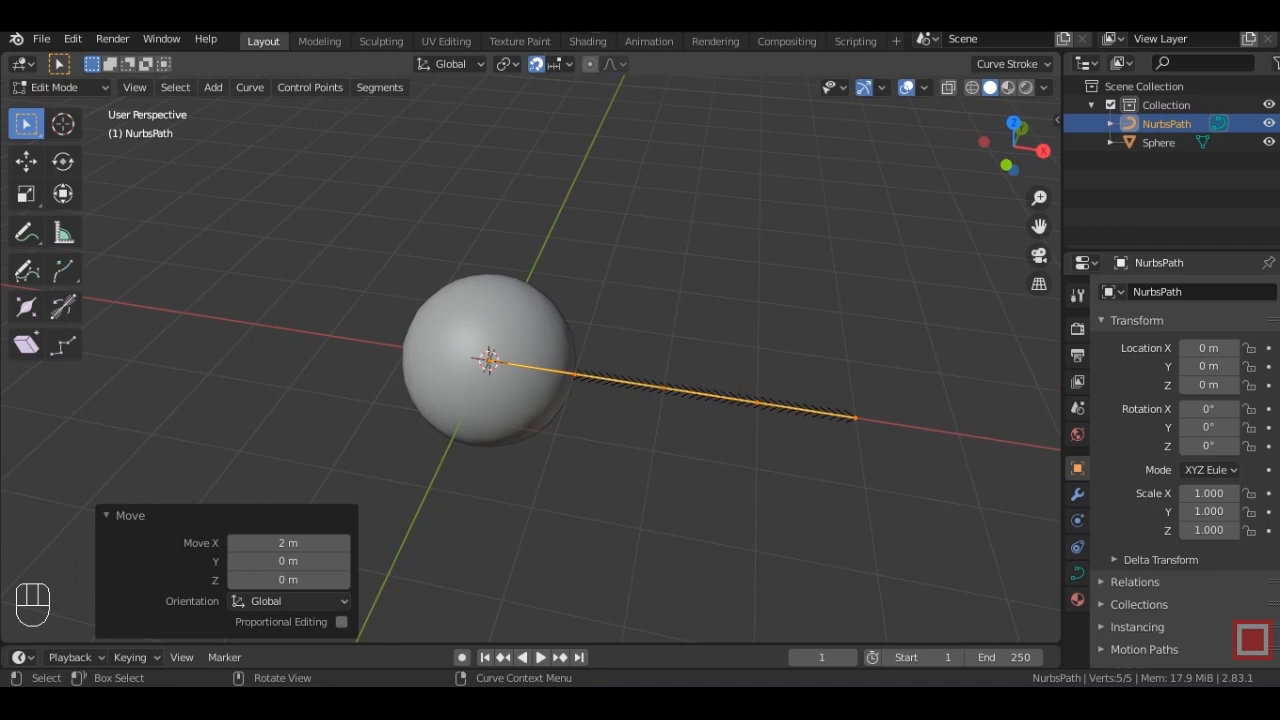
shift+middle_drag(723, 294, 531, 240)
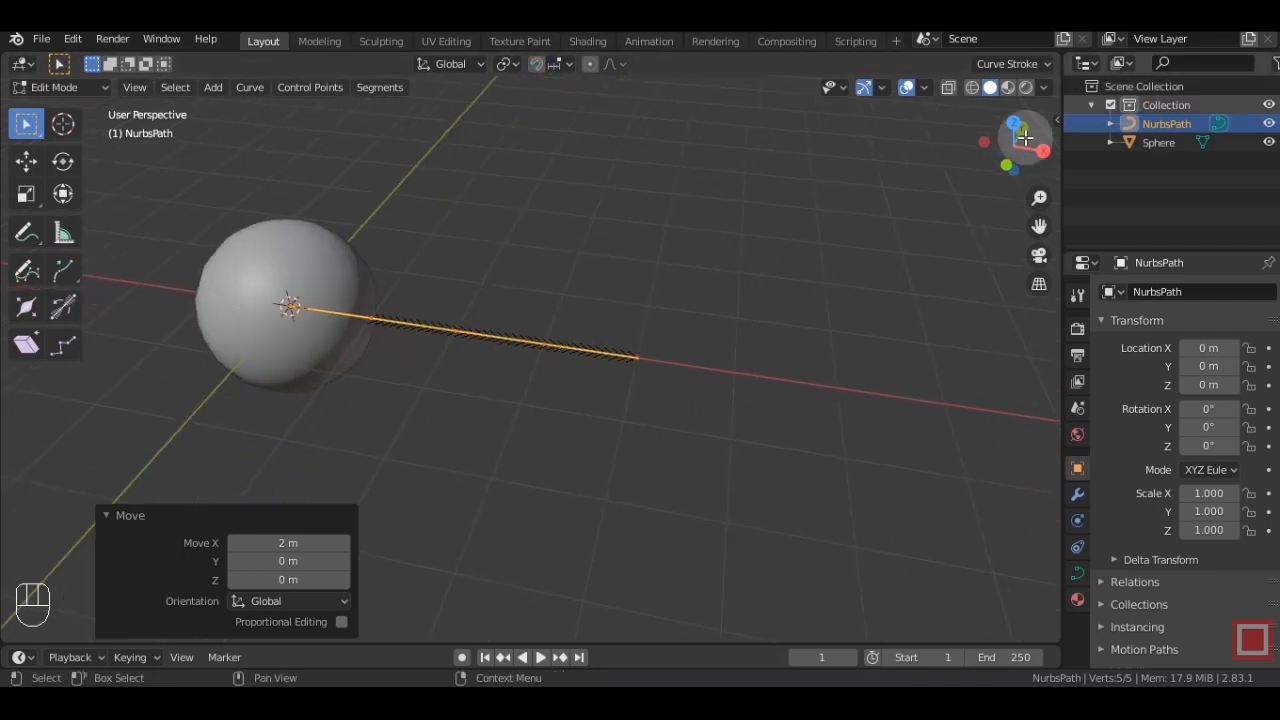
click(1007, 165)
shift+middle_drag(686, 331, 651, 388)
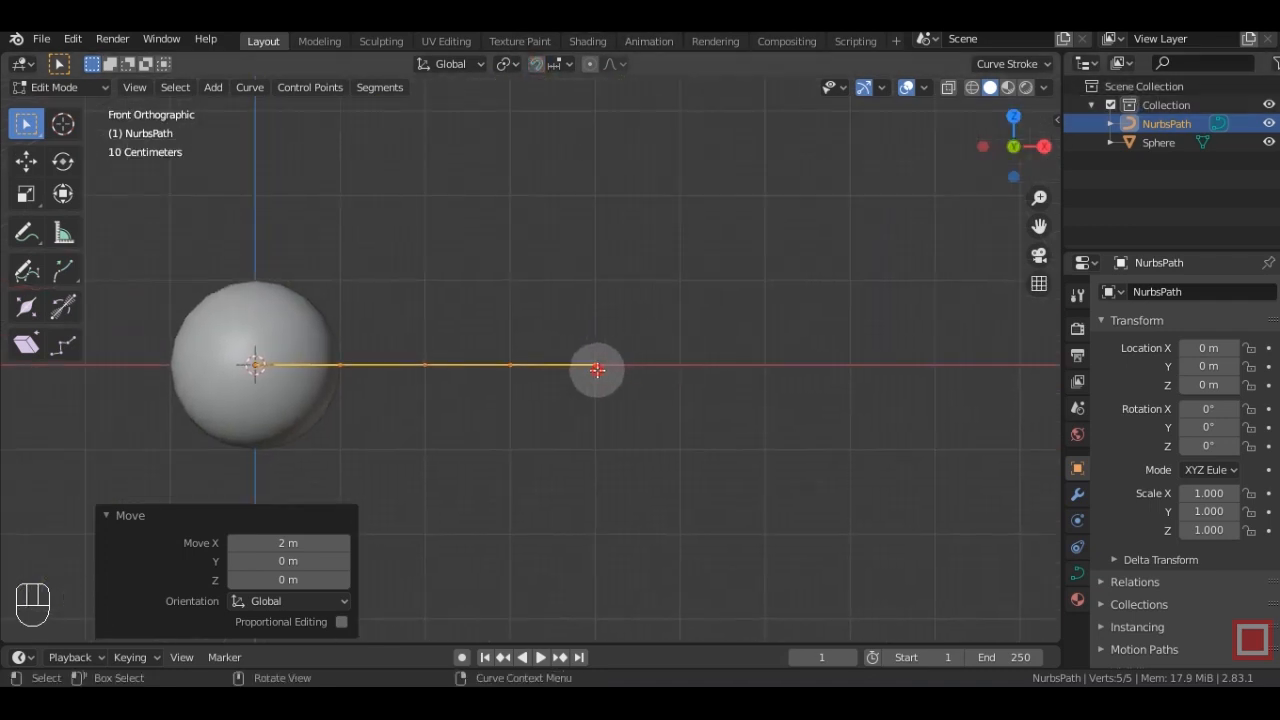
click(595, 365)
key(e)
key(z)
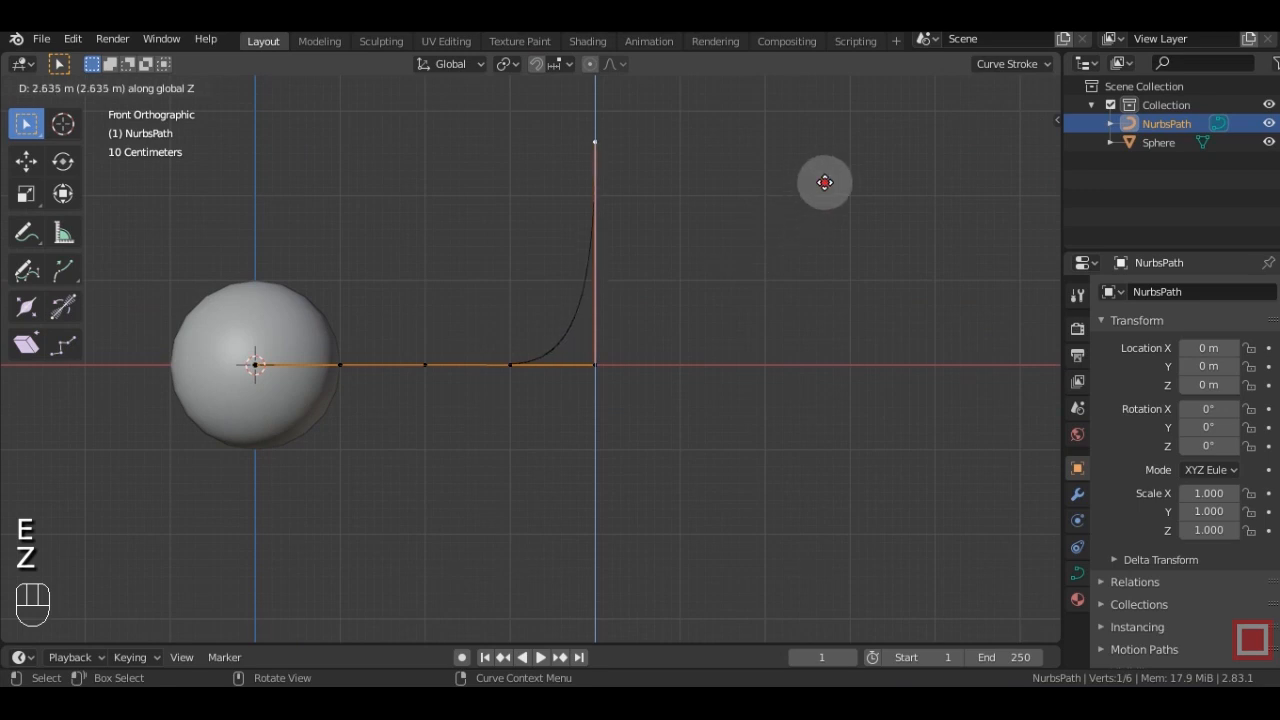
click(825, 182)
Continue extruding the path's end point in the front view to form a wave with a crest, a trough and a second rise.
shift+middle_drag(825, 182, 649, 301)
scroll(646, 346, down, 4)
key(e)
click(625, 247)
key(e)
click(776, 283)
key(e)
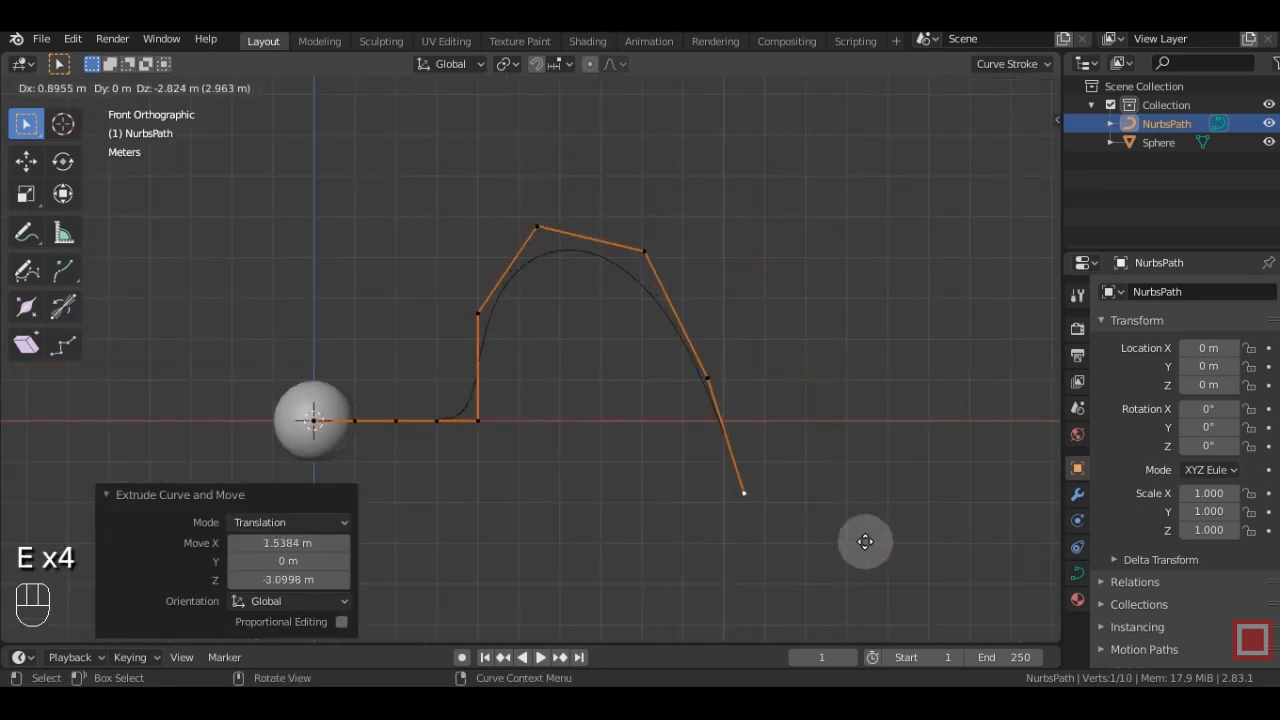
click(887, 583)
key(e)
click(1006, 471)
key(e)
key(e)
click(1000, 226)
key(e)
click(173, 175)
click(436, 203)
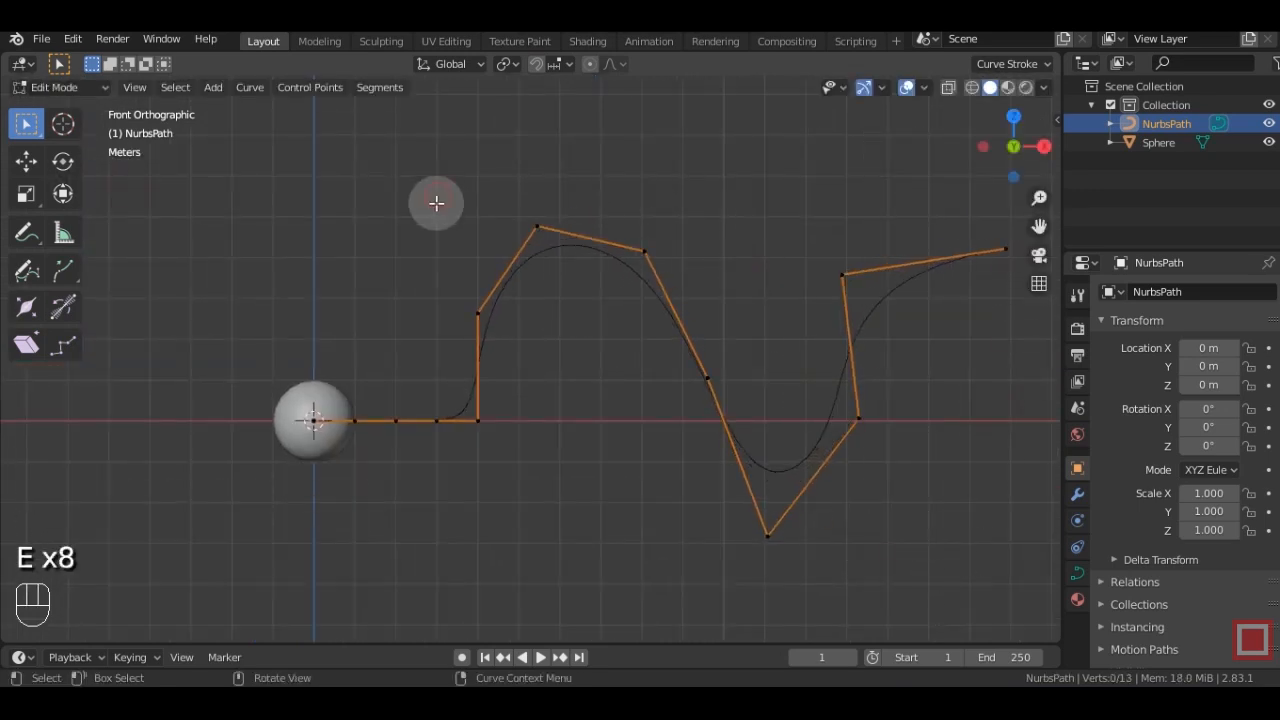
Finish editing the path and add an Array modifier to the sphere.
key(Tab)
middle_drag(428, 230, 396, 323)
scroll(398, 300, up, 2)
shift+middle_drag(400, 277, 463, 263)
click(394, 307)
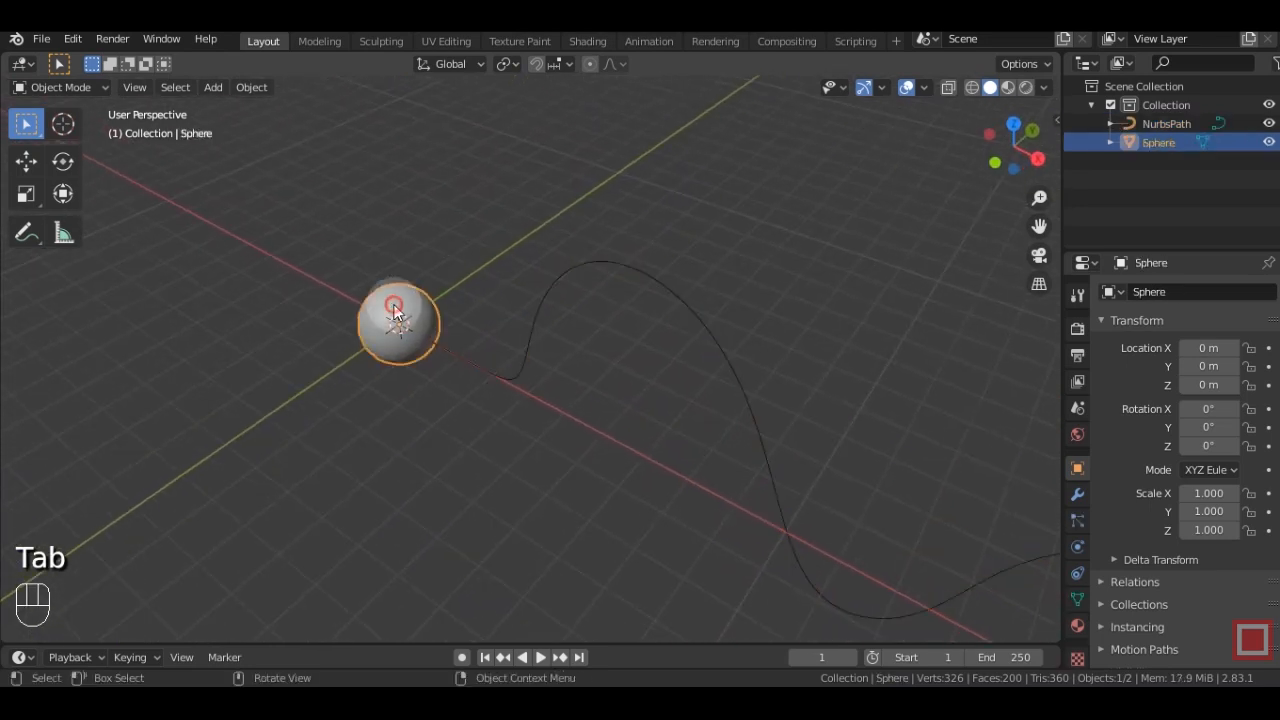
click(1077, 495)
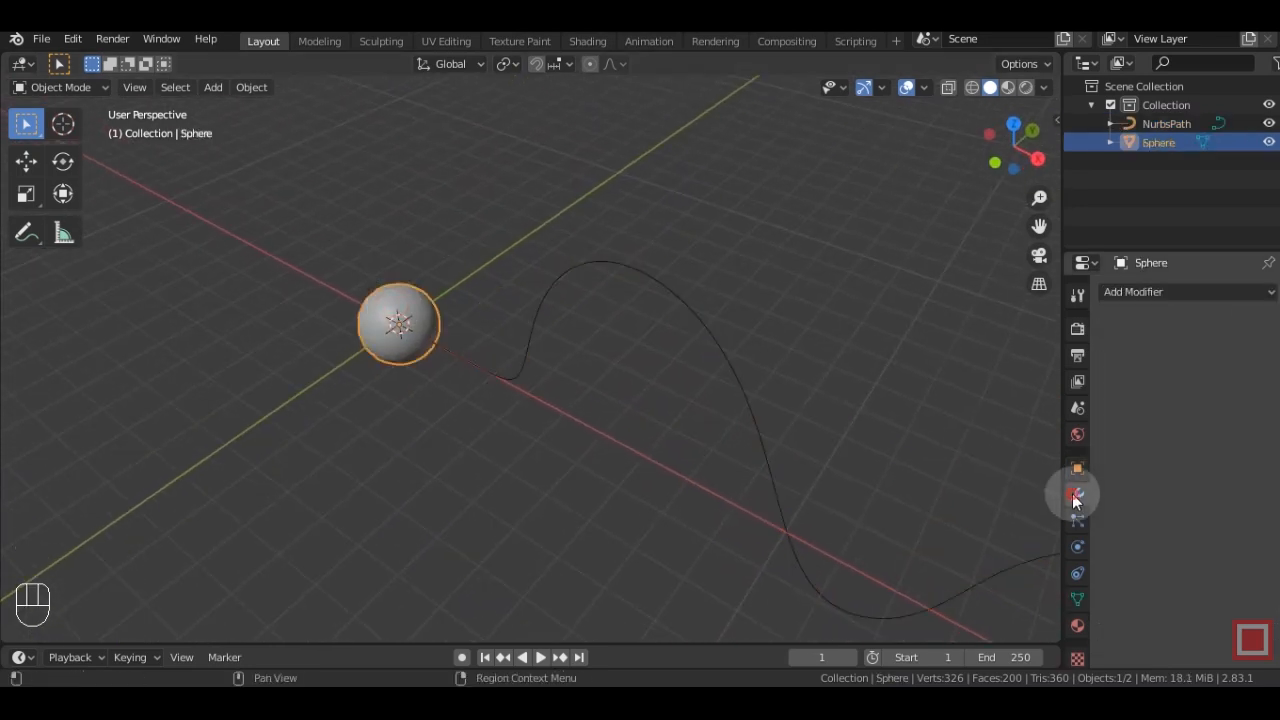
click(1163, 292)
click(893, 334)
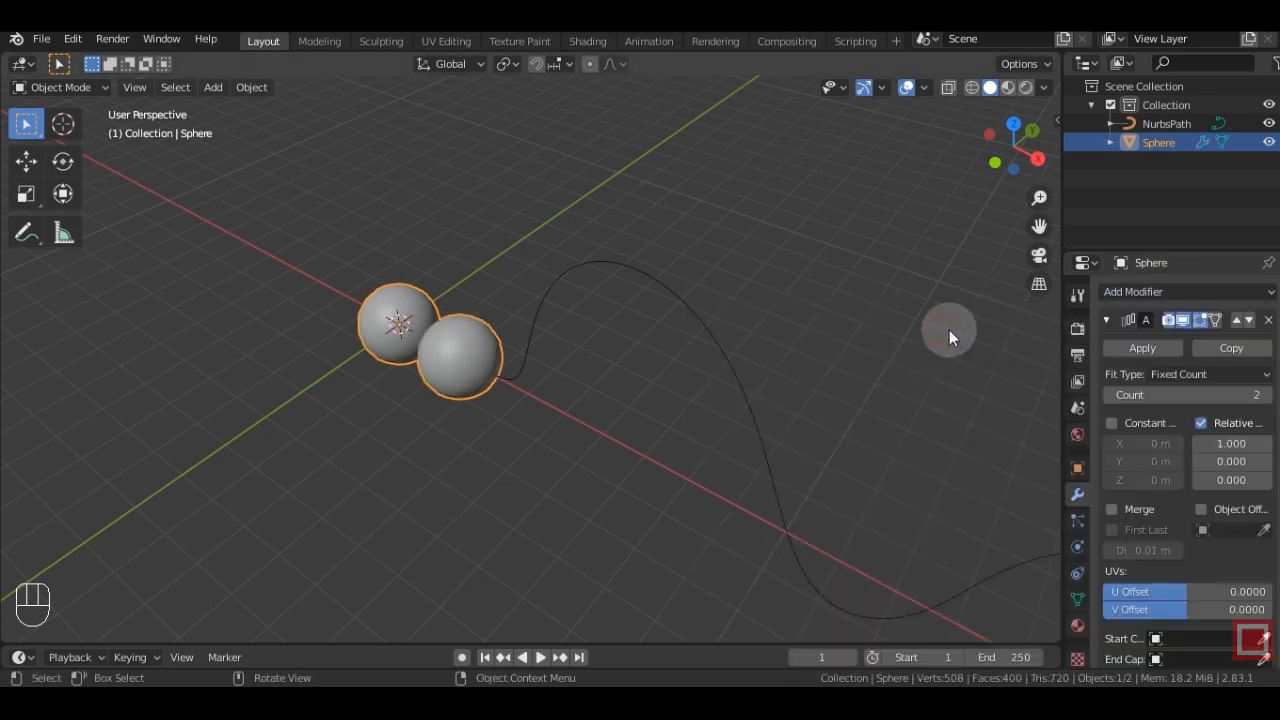
Set the array's fit type to Fit Curve and pick NurbsPath as its curve.
click(1252, 378)
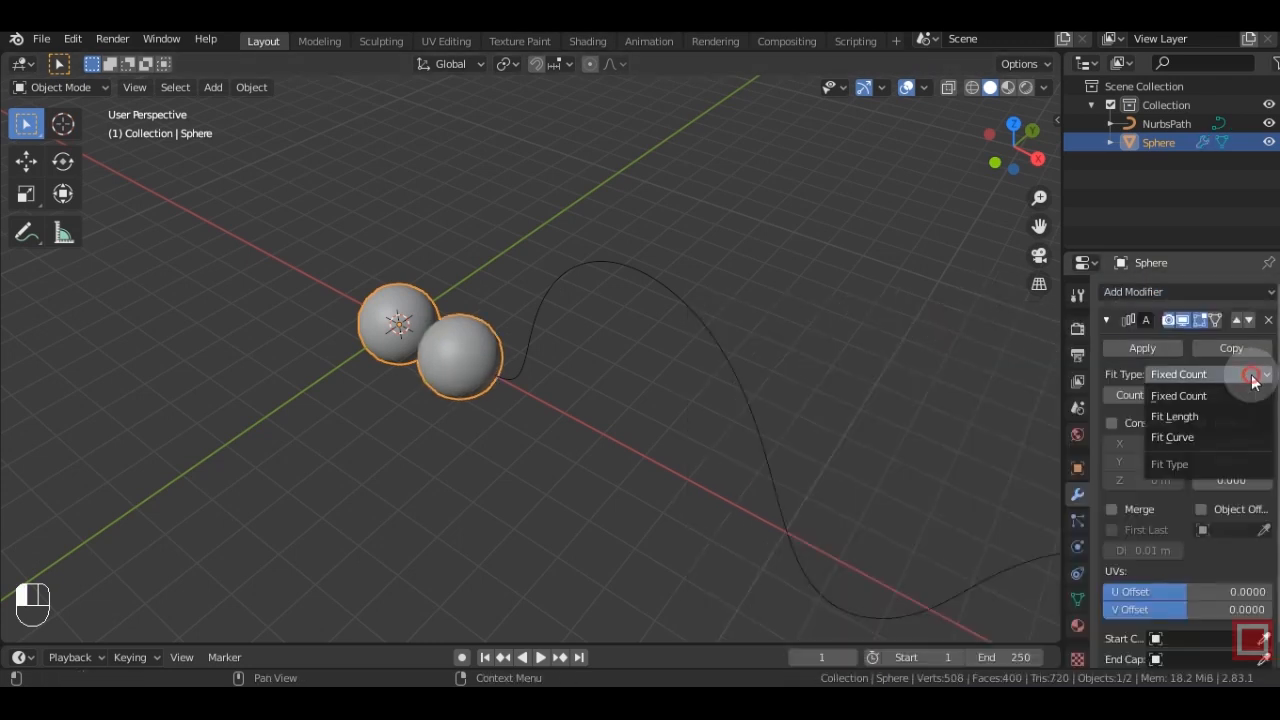
click(1189, 437)
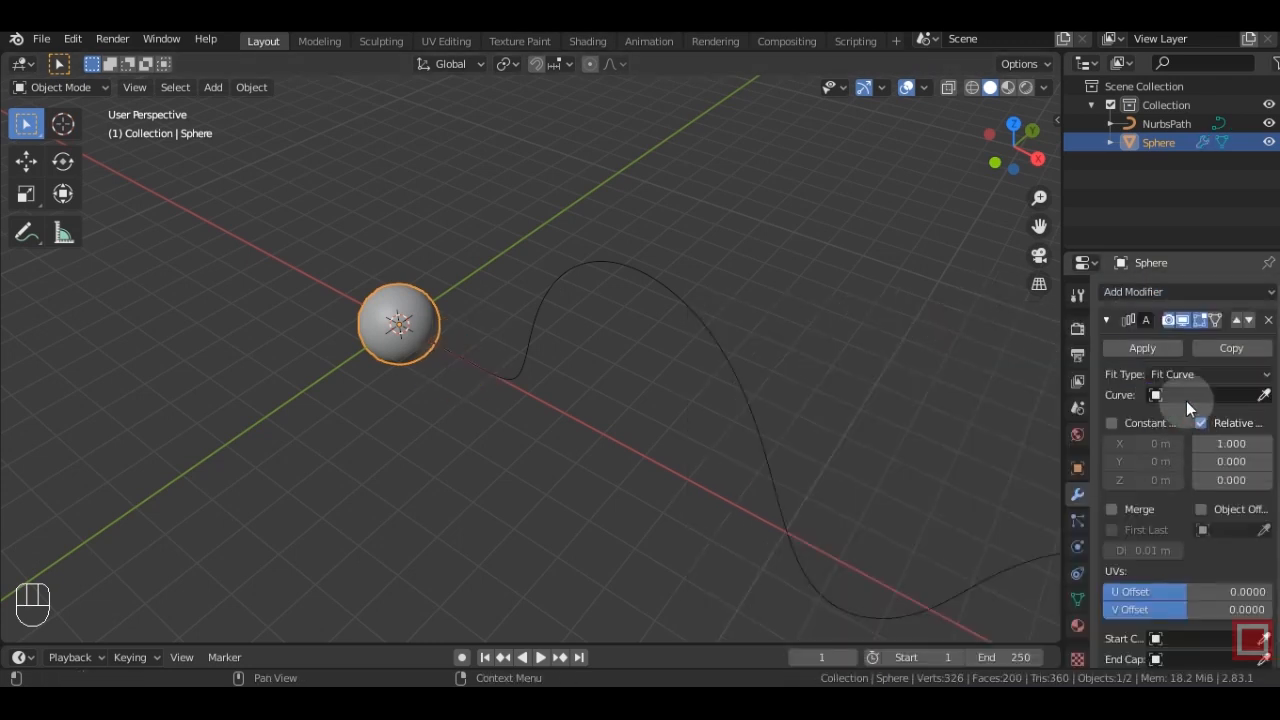
click(684, 296)
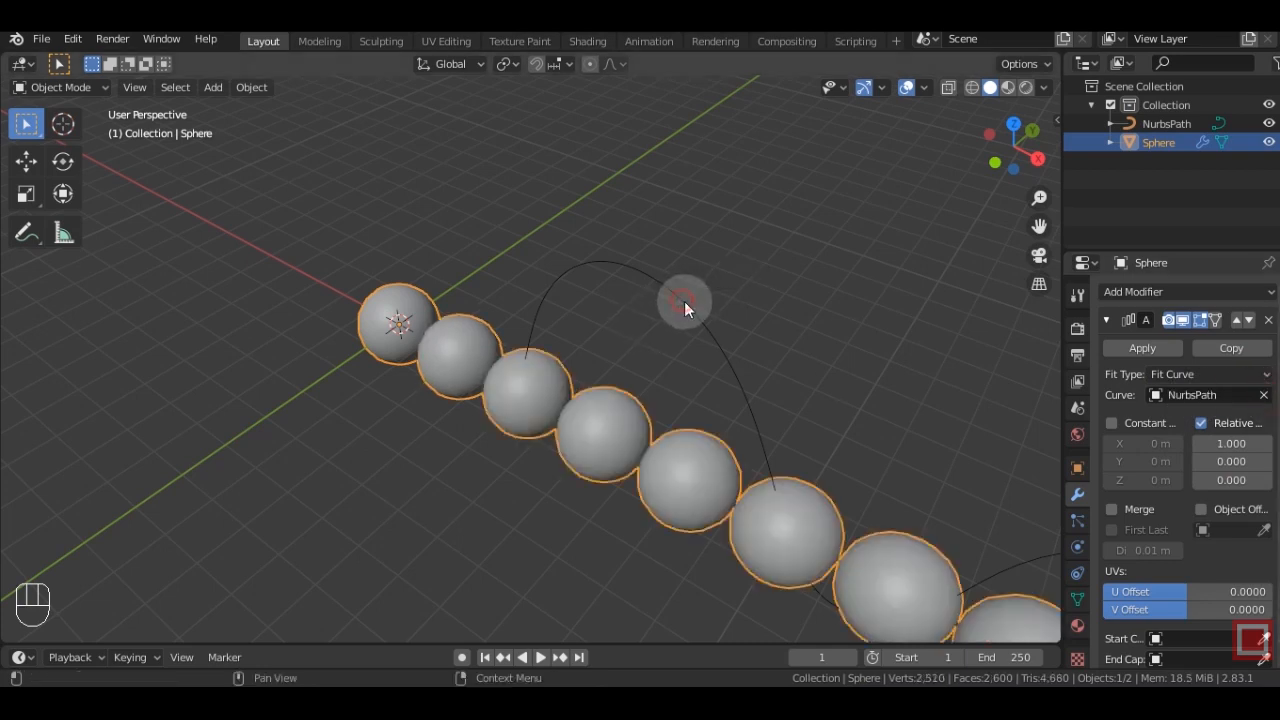
Add a Curve modifier to the sphere after the array and assign NurbsPath as its object.
drag(1062, 295, 853, 297)
click(900, 319)
click(958, 291)
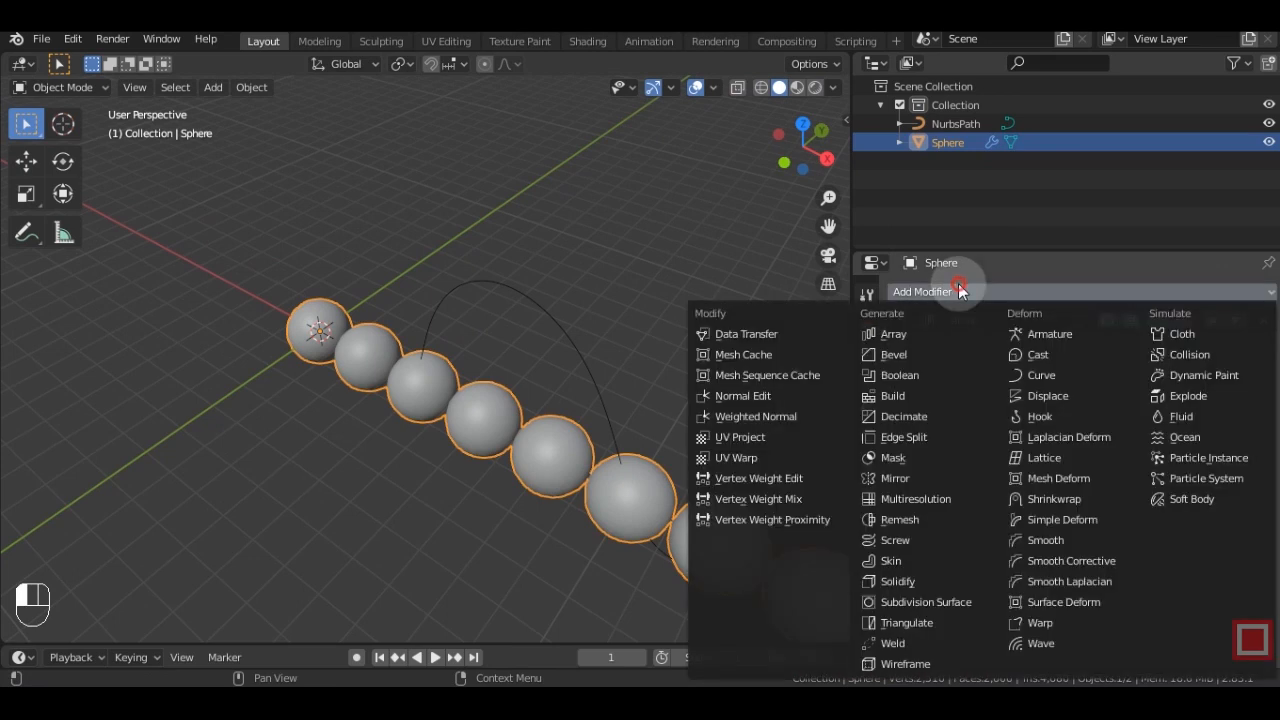
click(1058, 375)
click(1055, 427)
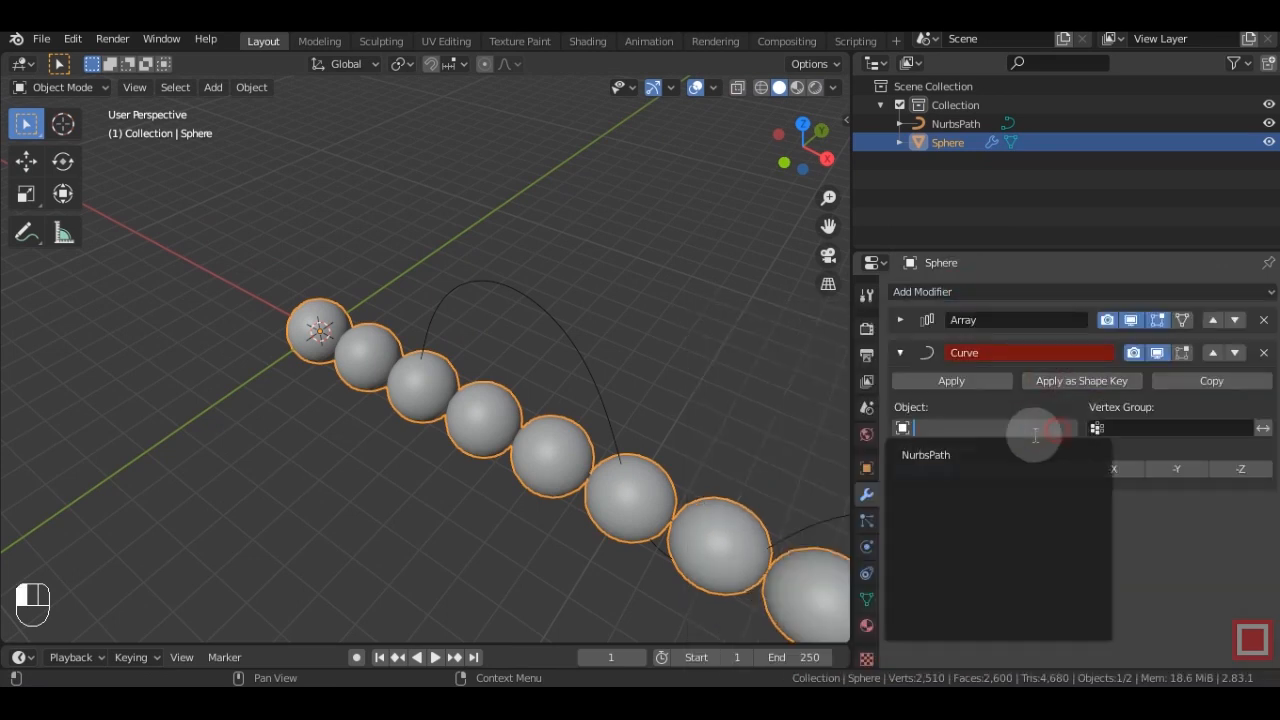
click(924, 456)
scroll(525, 336, down, 5)
middle_drag(554, 293, 678, 301)
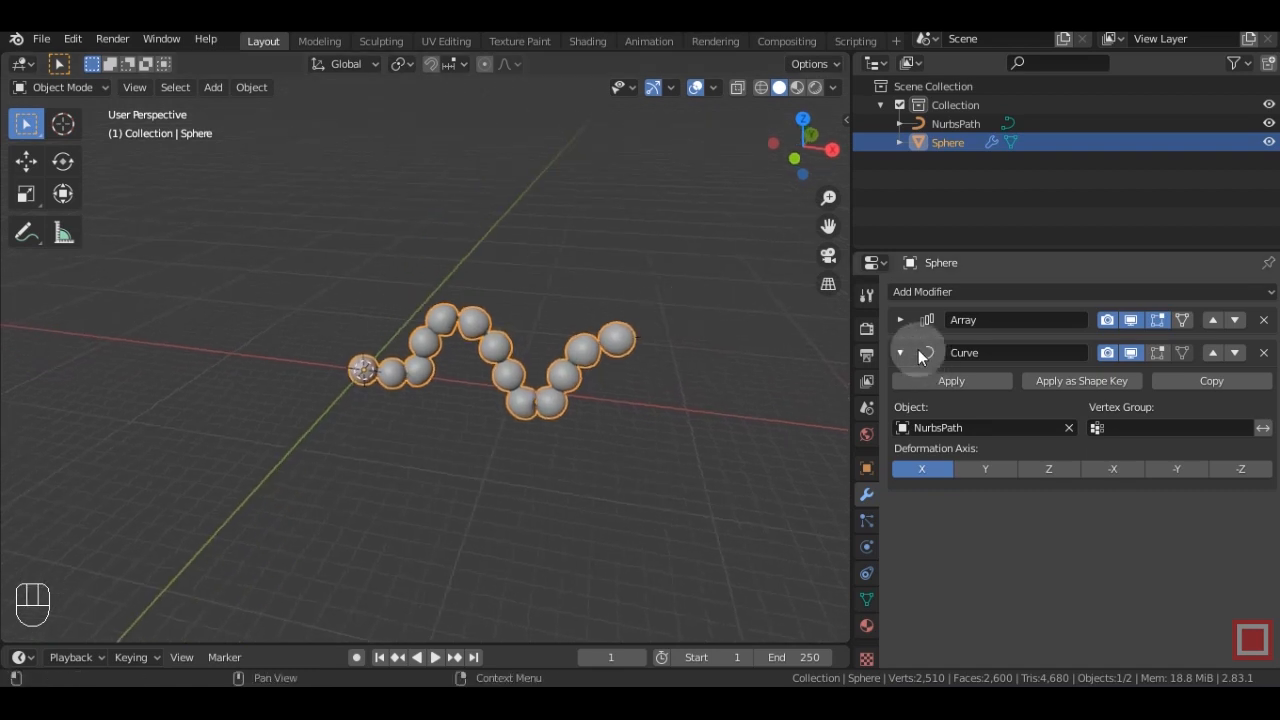
Set the array's relative X offset to 1.2 and inspect the spacing of the spheres along the curve.
click(899, 319)
mouse_move(1176, 445)
mouse_down()
mouse_move(1086, 445)
mouse_move(1166, 447)
mouse_up()
scroll(640, 375, up, 2)
middle_drag(640, 375, 622, 440)
middle_drag(417, 364, 526, 338)
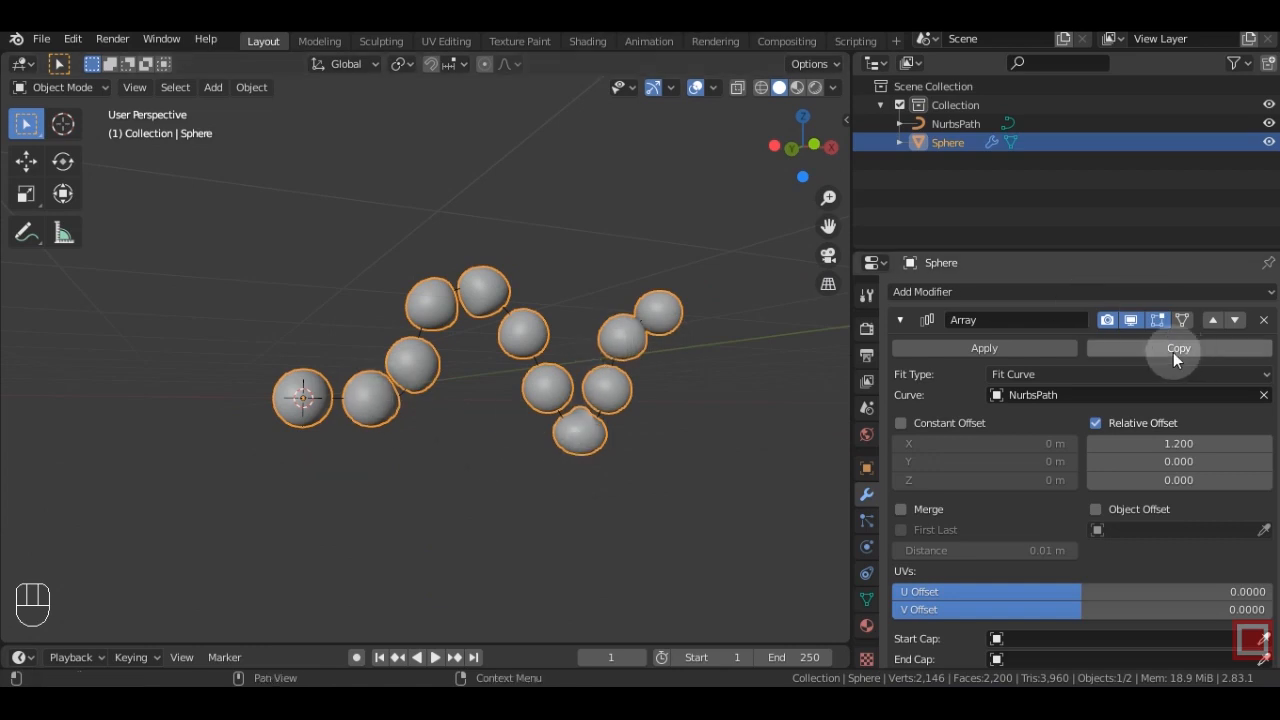
Remove the Array and Curve modifiers from the sphere.
click(905, 320)
click(1265, 320)
click(1265, 320)
middle_drag(500, 295, 346, 329)
scroll(347, 329, up, 4)
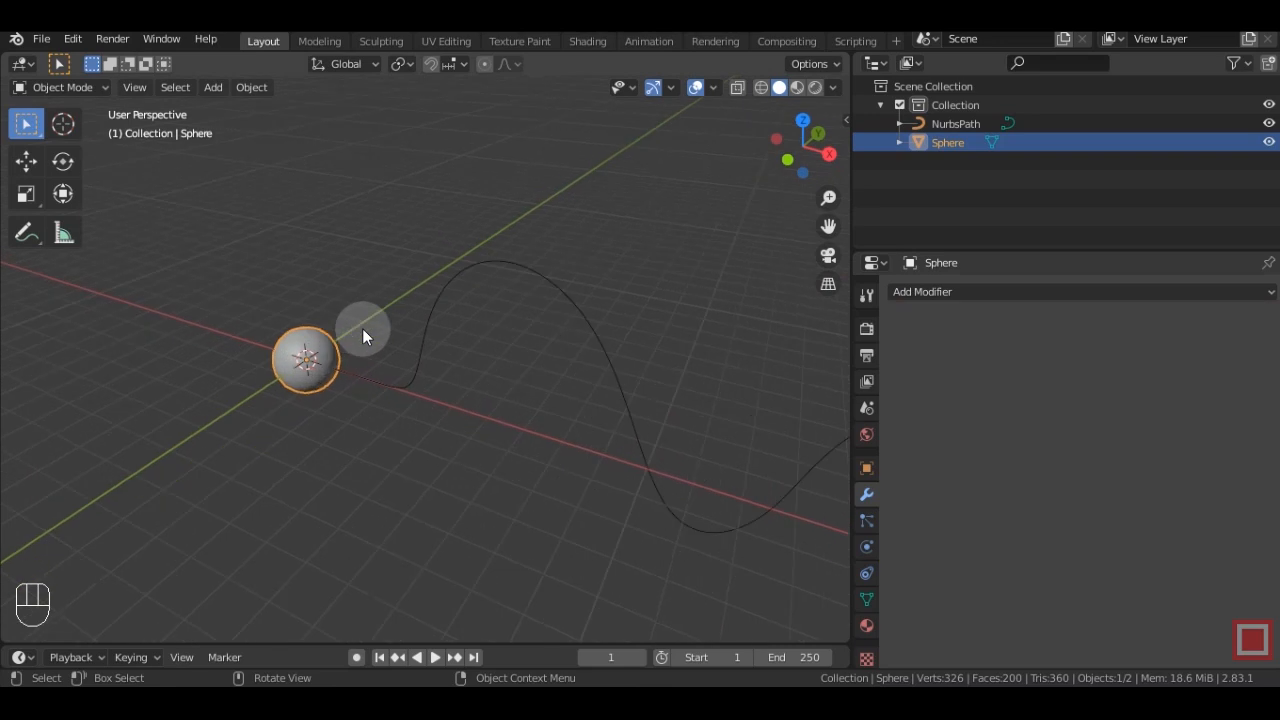
Add a 2 m plane at the world origin.
shift+middle_drag(373, 249, 384, 378)
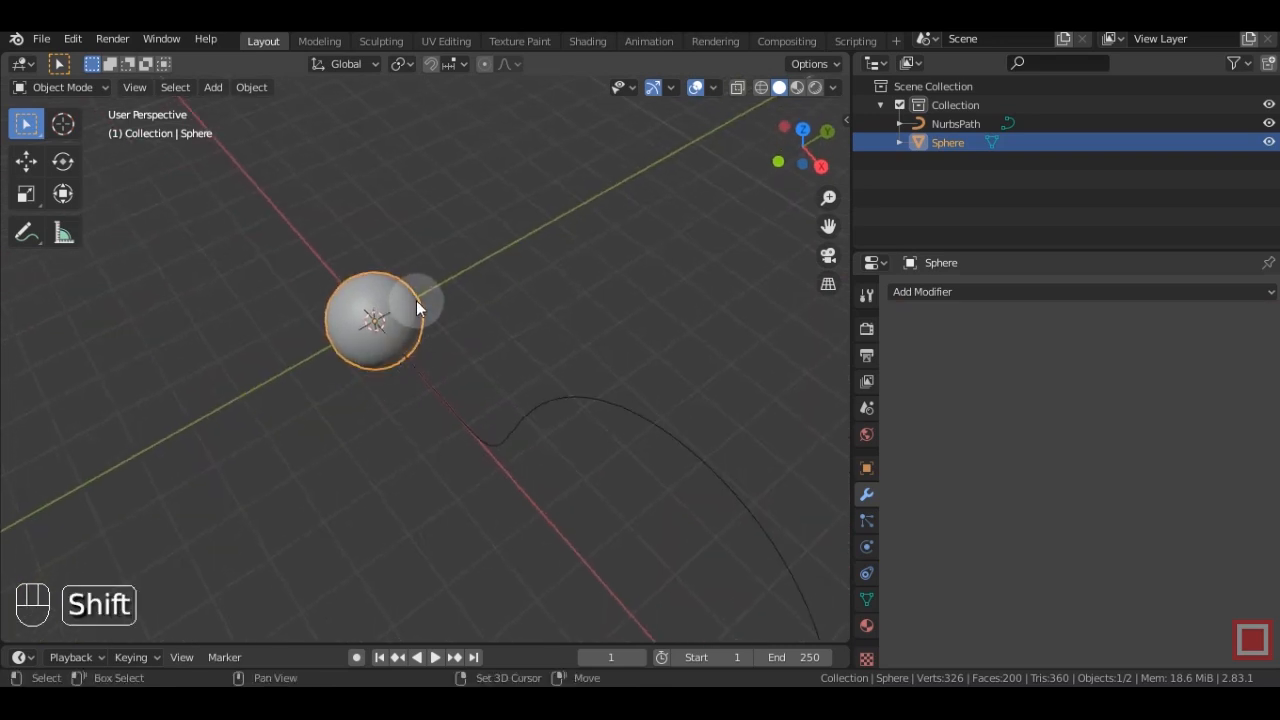
key(shift+a)
mouse_move(425, 282)
click(496, 283)
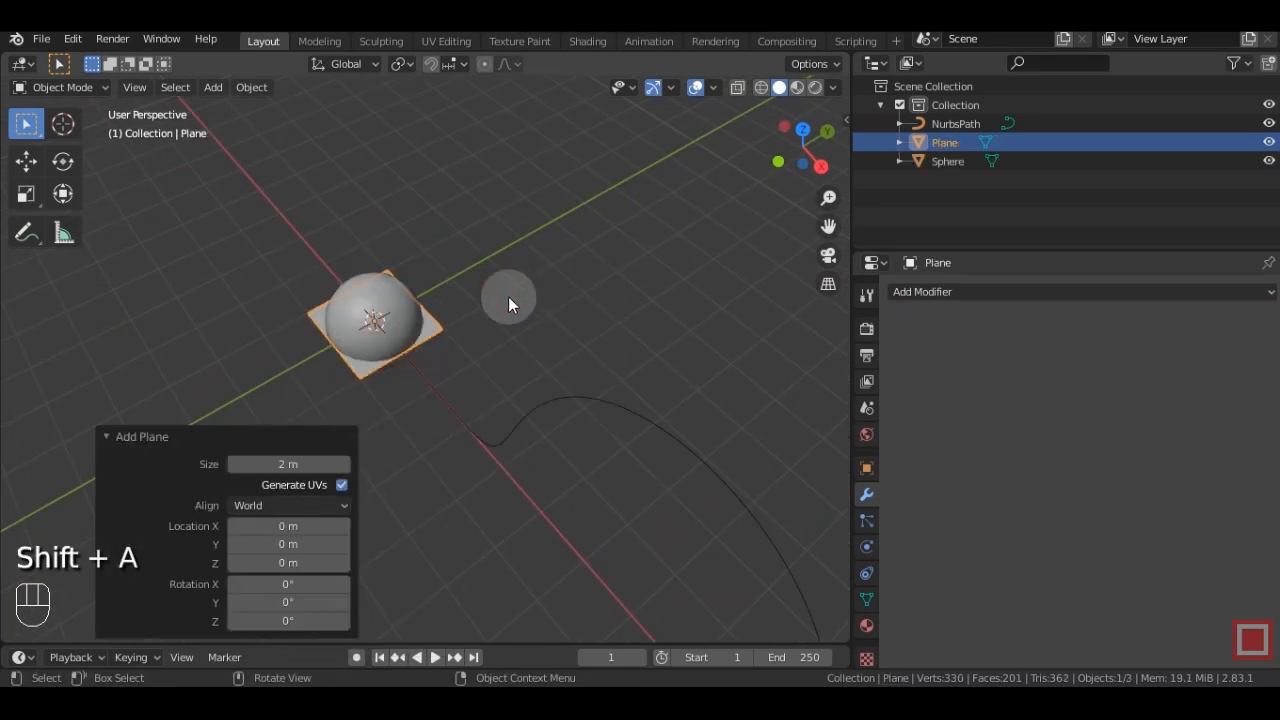
Scale the sphere's mesh down slightly in Edit Mode so it fits within the plane's edges.
scroll(508, 296, up, 2)
click(367, 289)
mouse_move(498, 349)
shift+middle_down()
mouse_move(524, 348)
mouse_move(493, 333)
shift+middle_up()
key(Tab)
key(s)
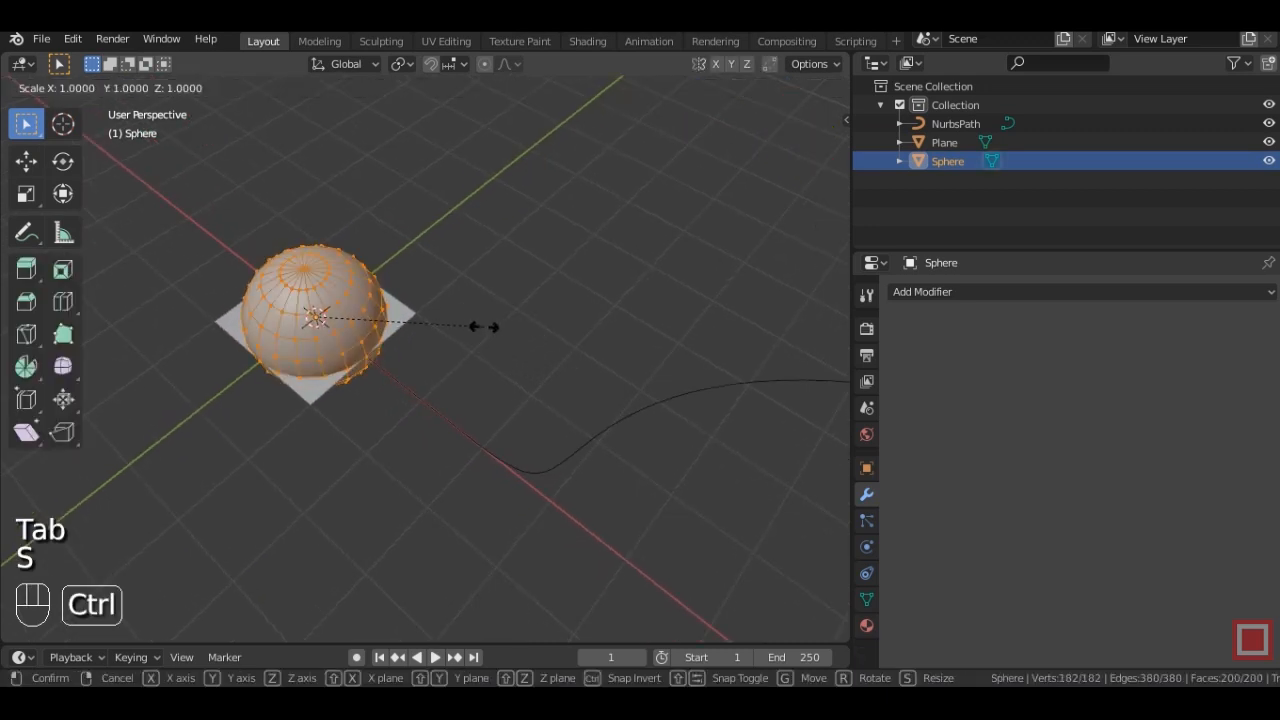
ctrl+click(472, 328)
click(466, 274)
middle_drag(382, 242, 420, 254)
key(Tab)
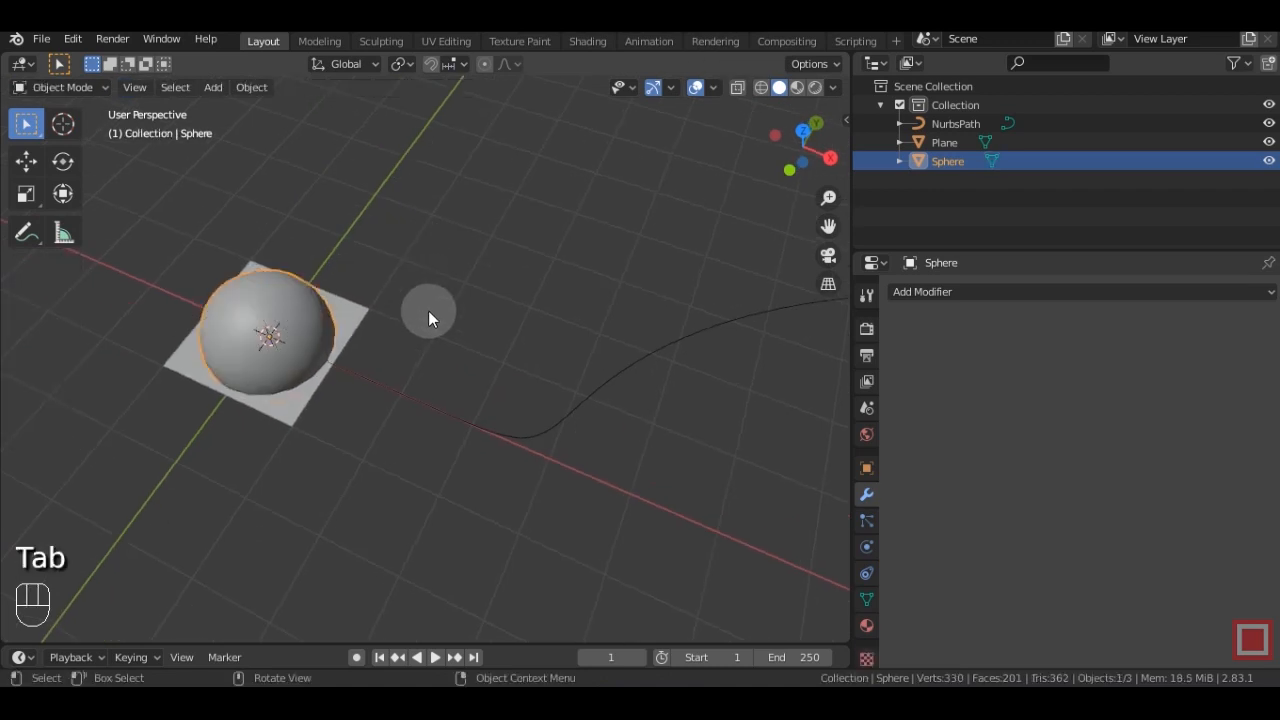
Parent the sphere to the plane.
middle_drag(428, 310, 445, 281)
click(445, 281)
click(321, 311)
shift+click(393, 334)
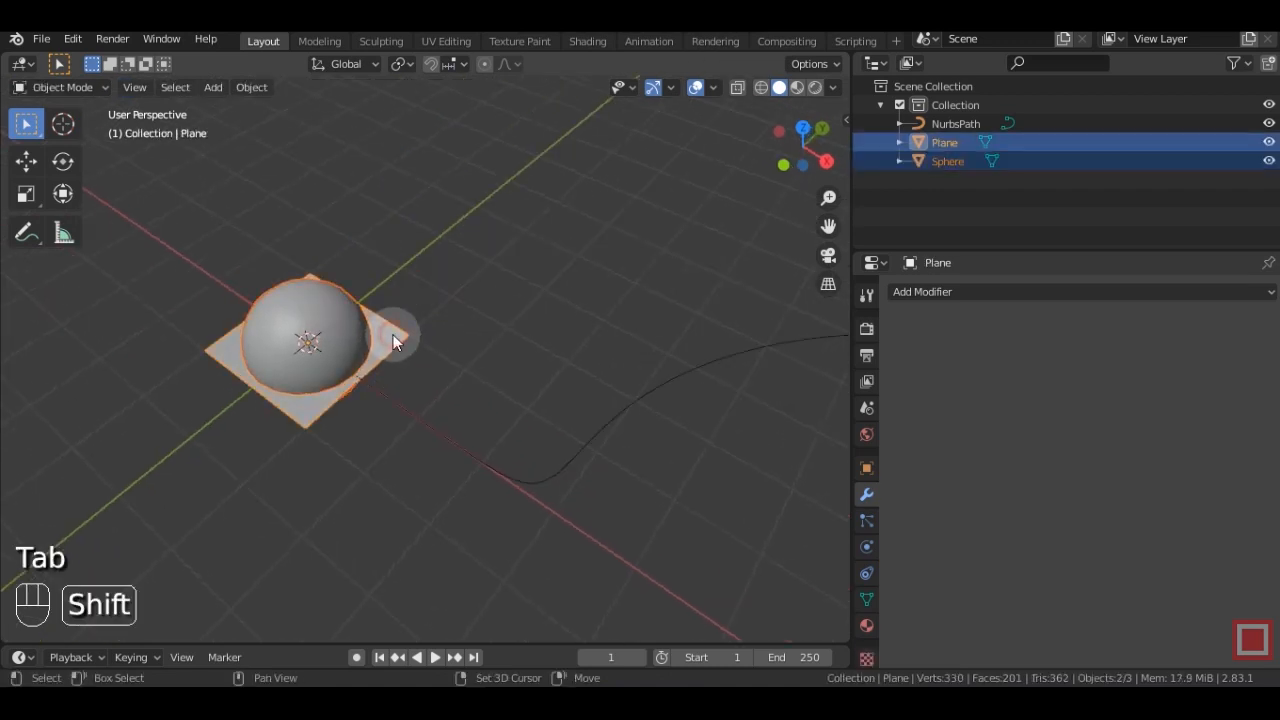
key(ctrl+p)
click(394, 334)
click(469, 355)
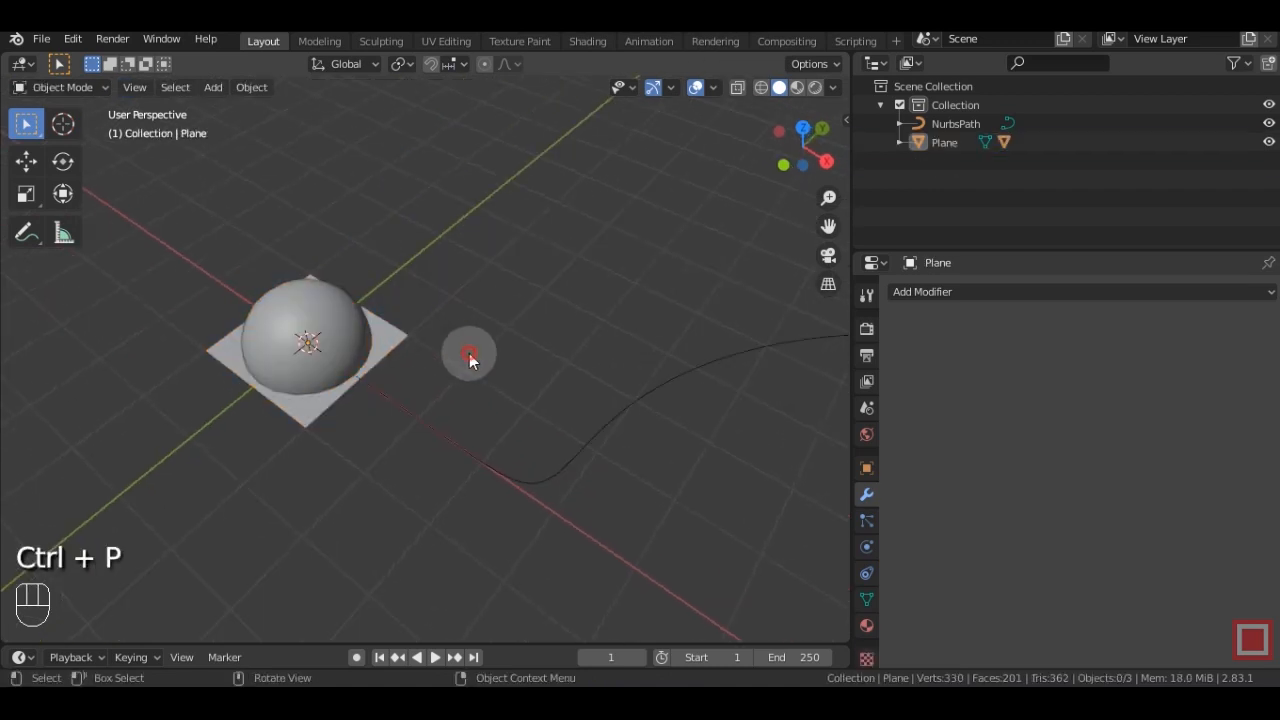
Set the plane's instancing to Faces.
click(398, 340)
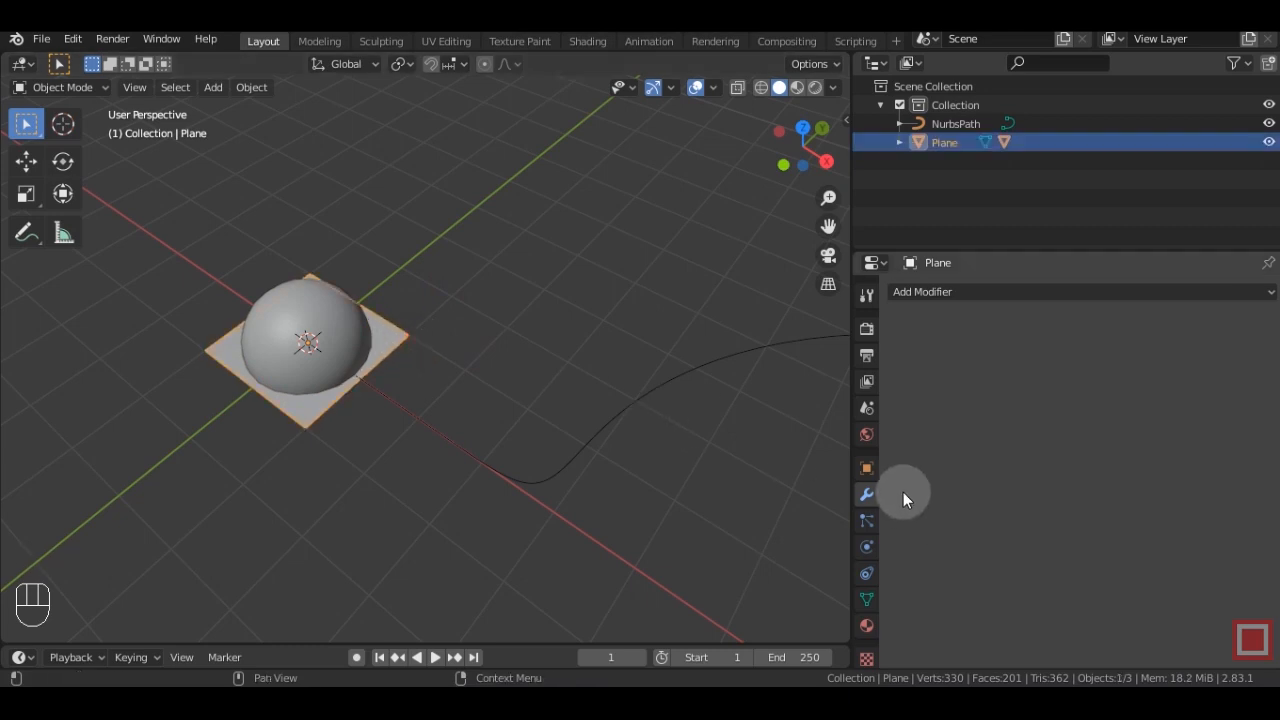
click(867, 469)
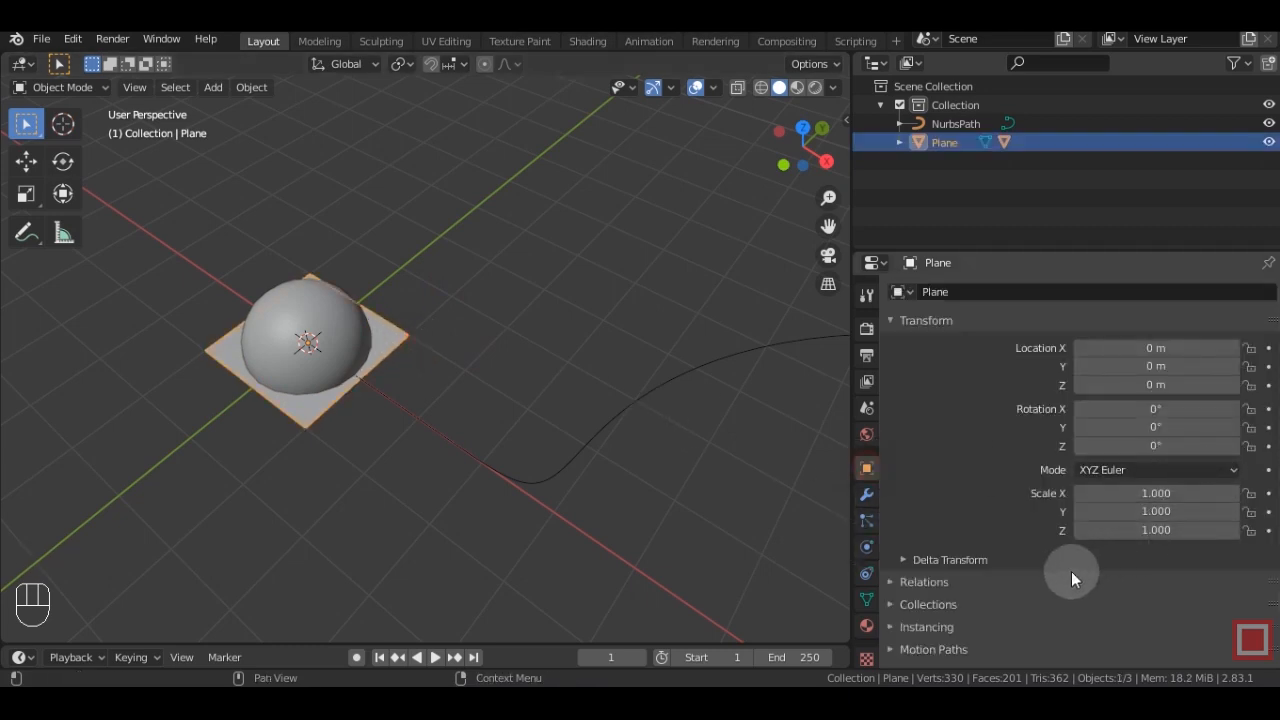
scroll(1000, 580, down, 3)
click(960, 570)
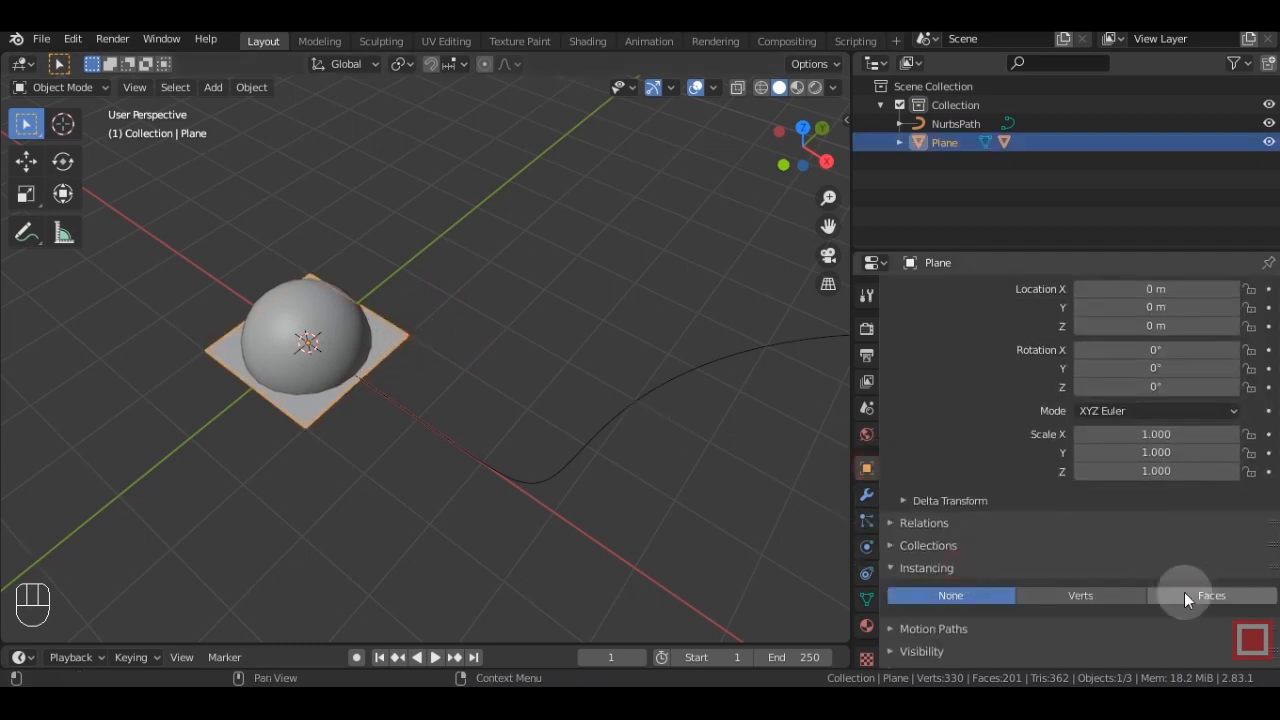
click(1184, 596)
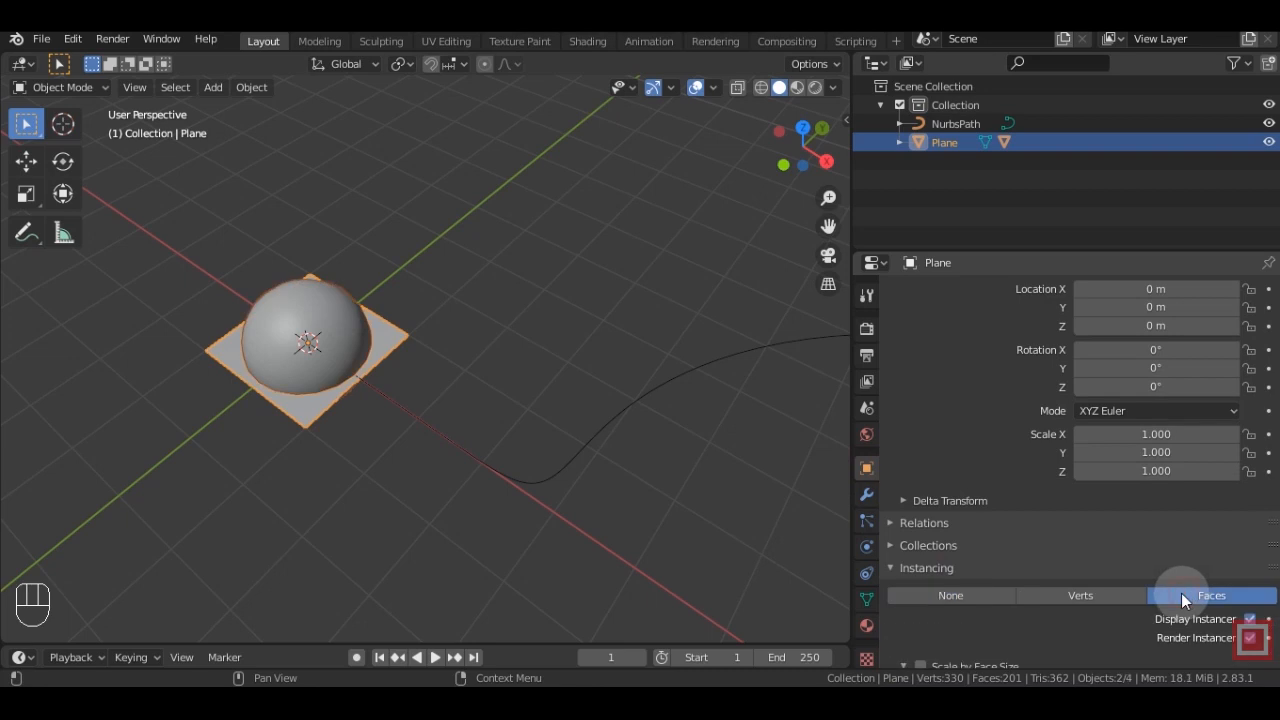
Add an Array modifier to the plane with the fit type Fit Curve and NurbsPath as its curve.
click(897, 569)
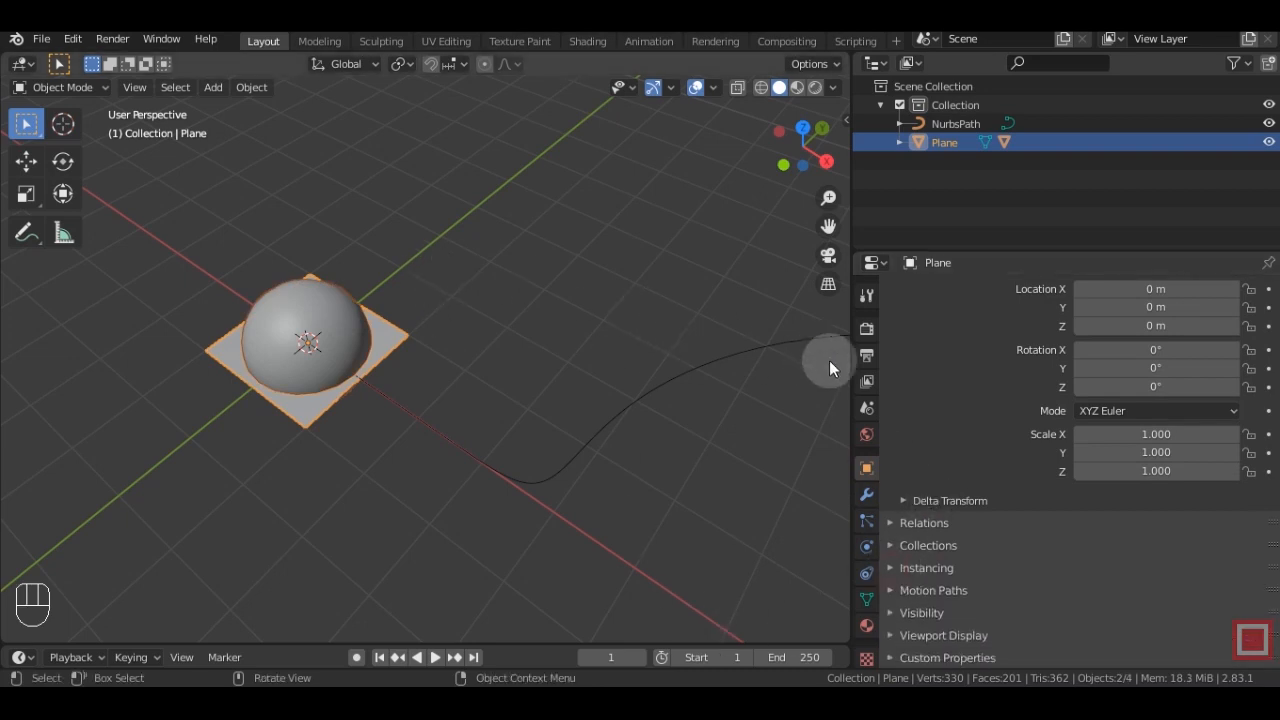
click(868, 495)
click(1027, 289)
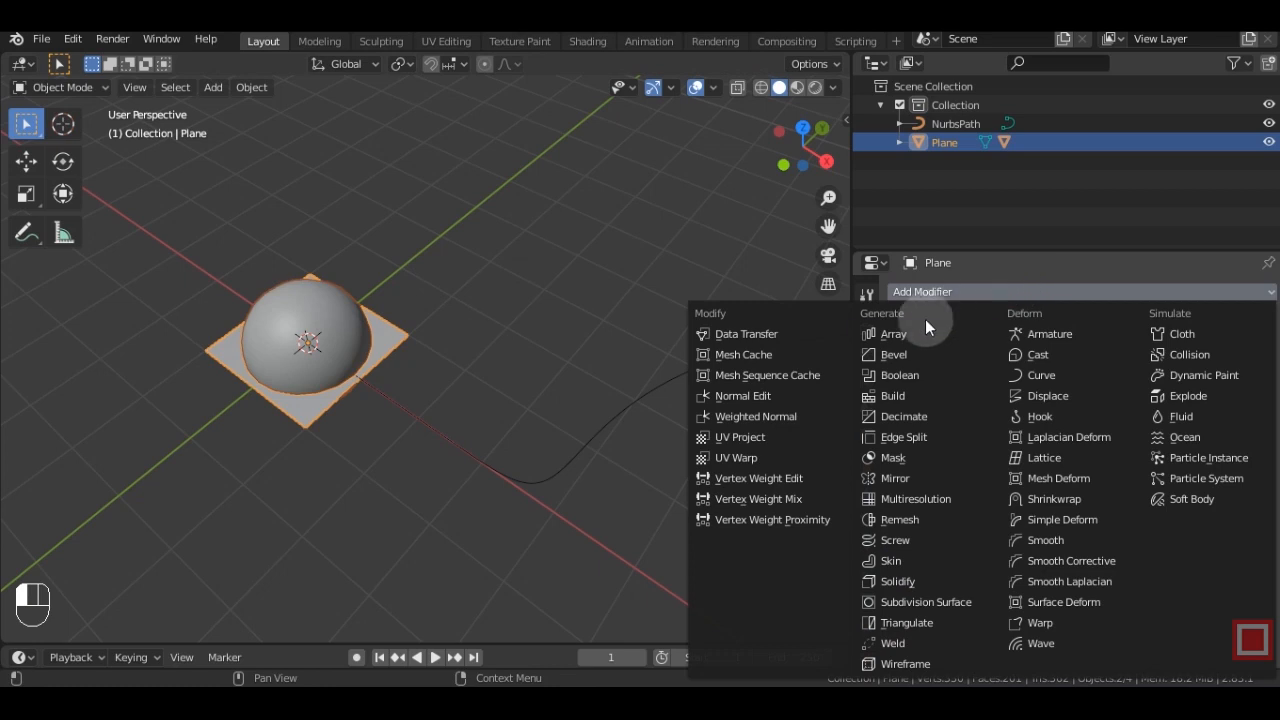
click(948, 334)
drag(1108, 374, 1032, 437)
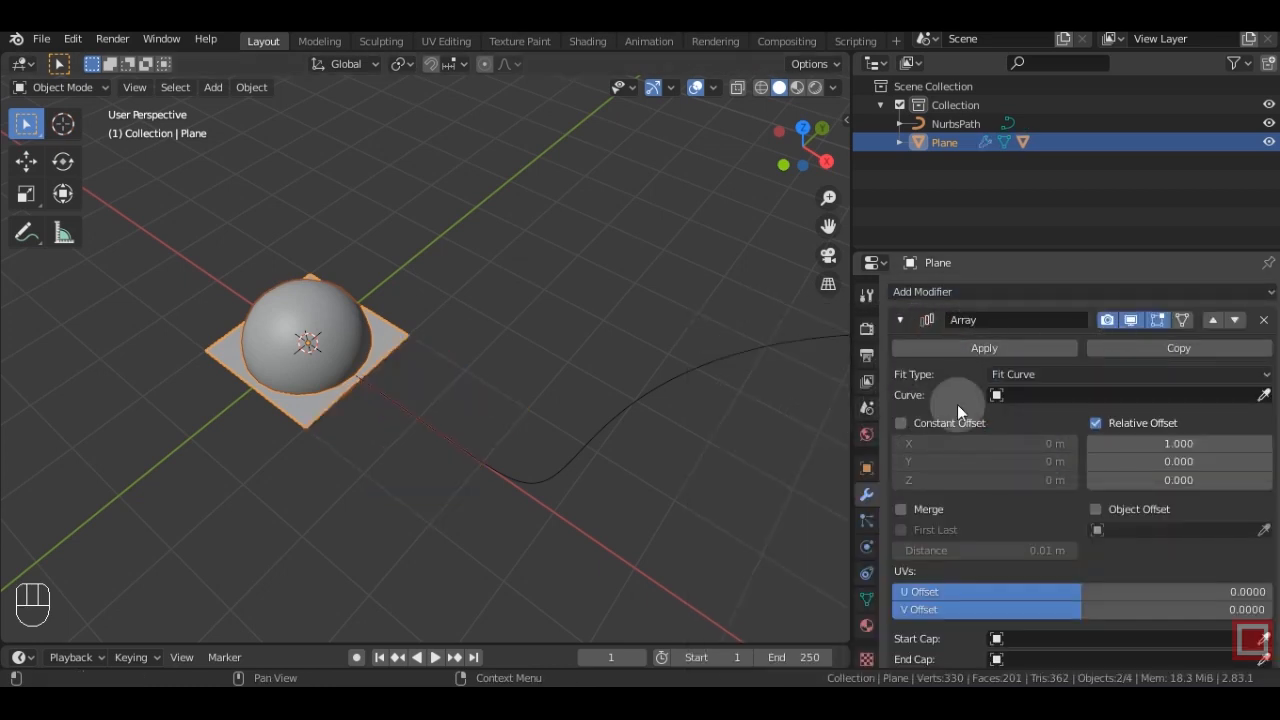
click(1264, 395)
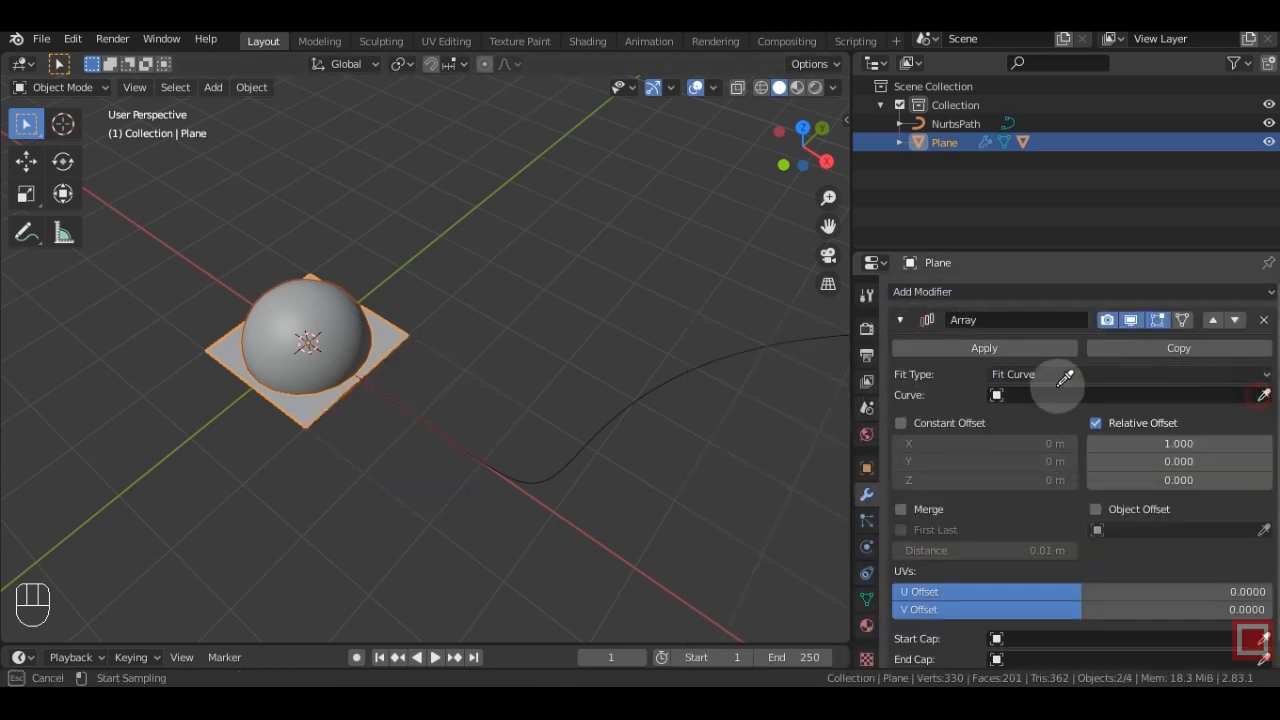
click(687, 372)
scroll(451, 252, down, 3)
middle_drag(454, 247, 624, 291)
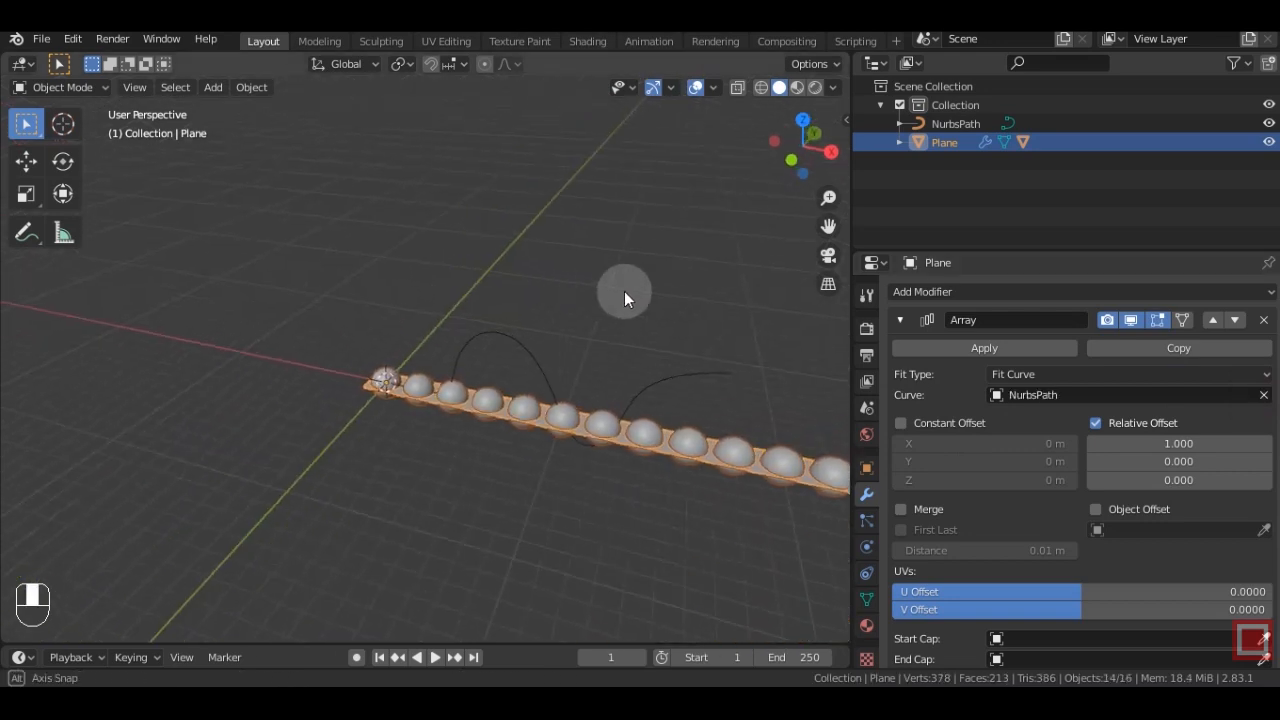
Add a Curve modifier to the plane below the Array, with NurbsPath as the deforming object.
click(900, 320)
click(957, 292)
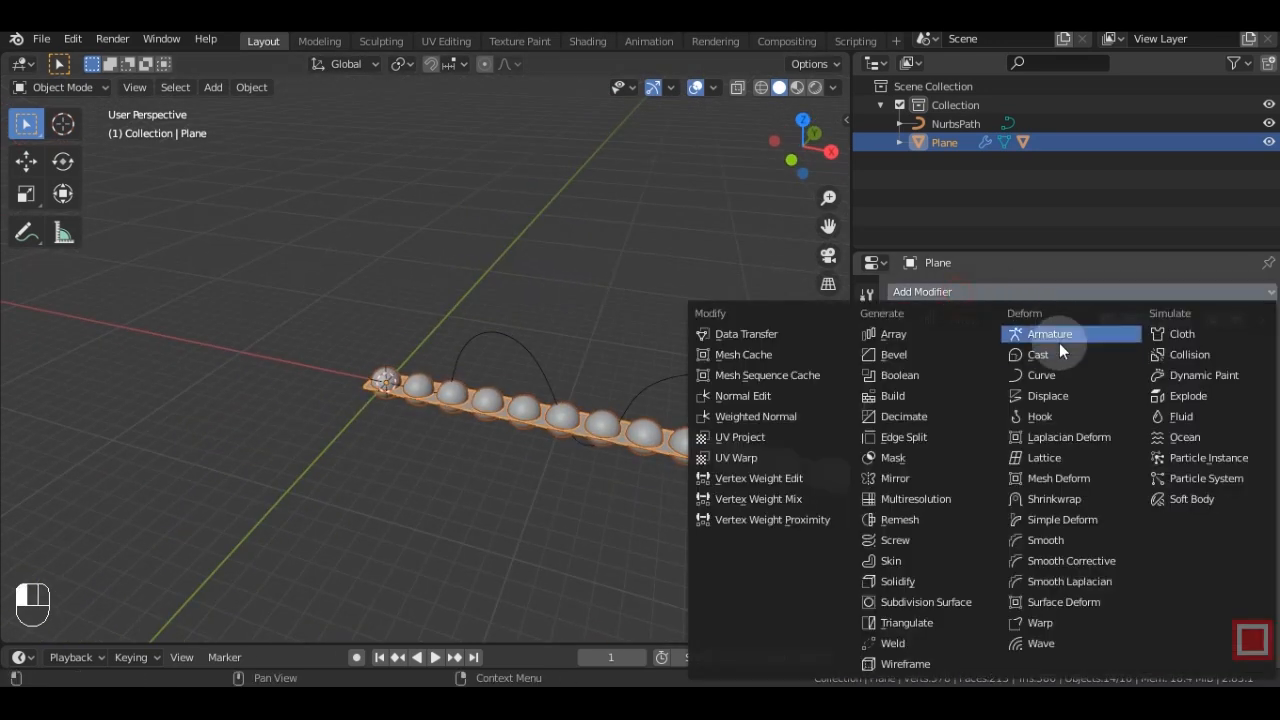
click(1049, 376)
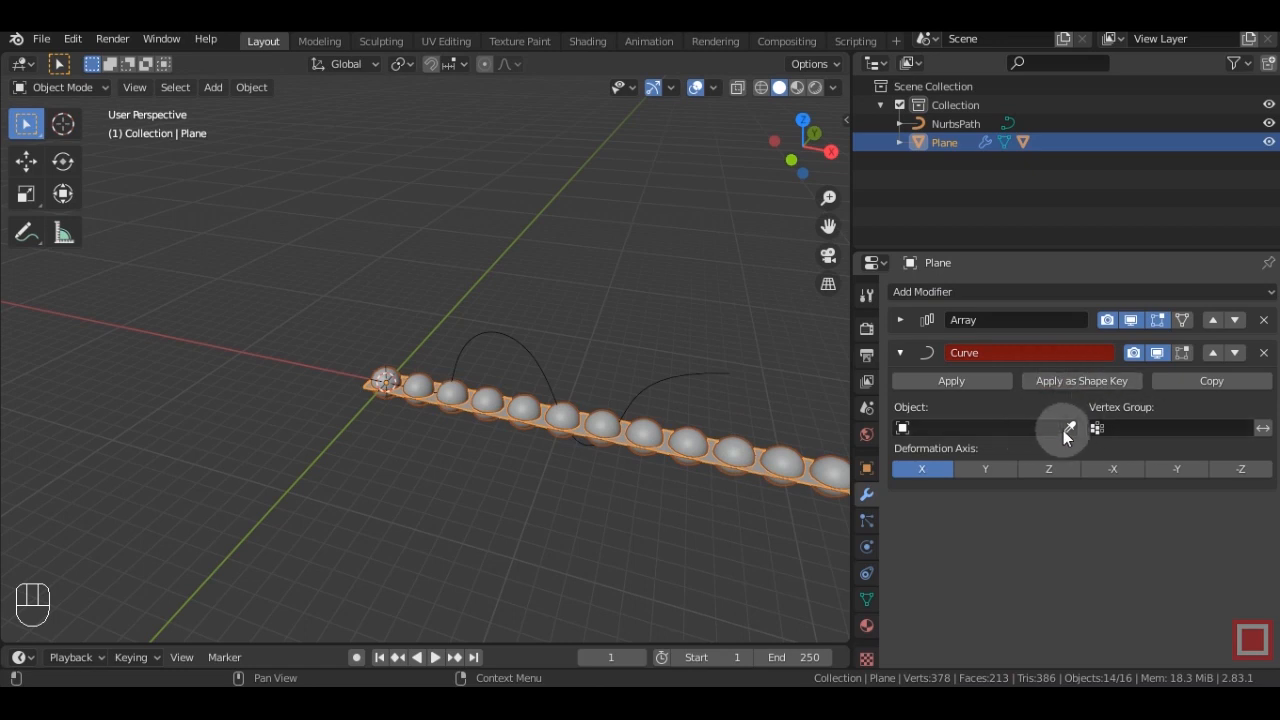
click(703, 377)
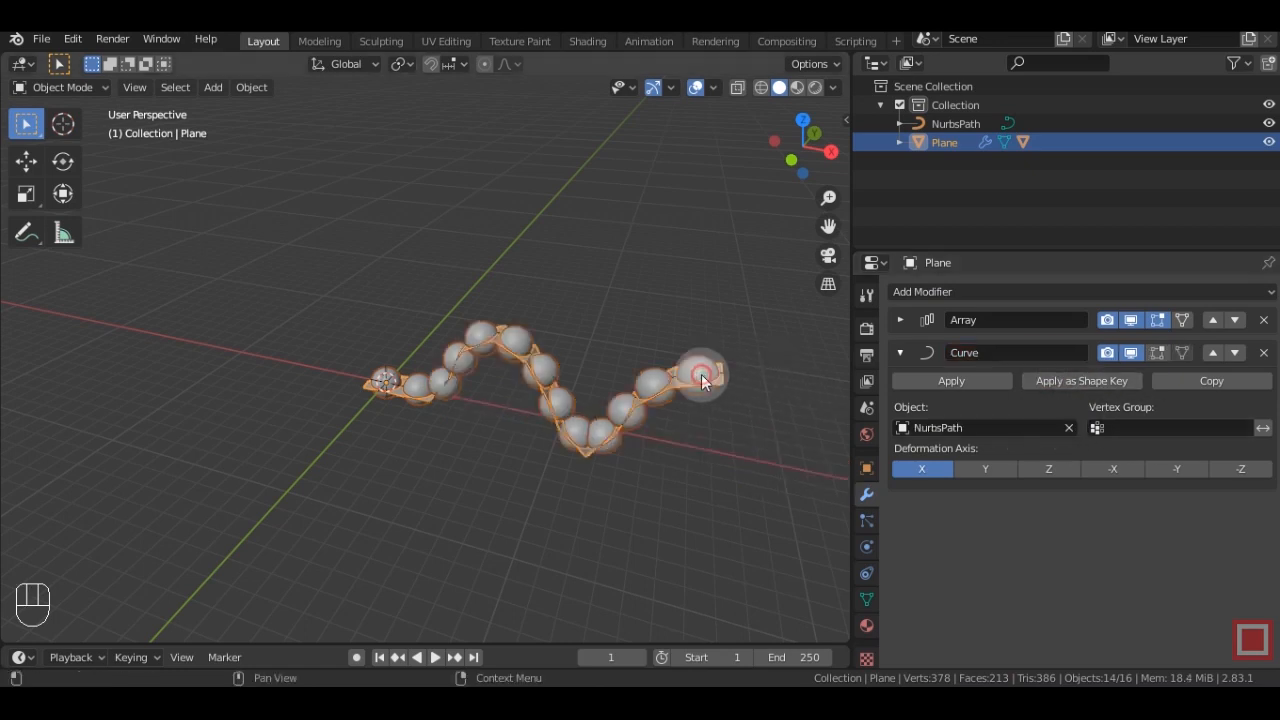
scroll(601, 330, down, 3)
shift+middle_drag(509, 305, 555, 332)
middle_drag(490, 400, 546, 405)
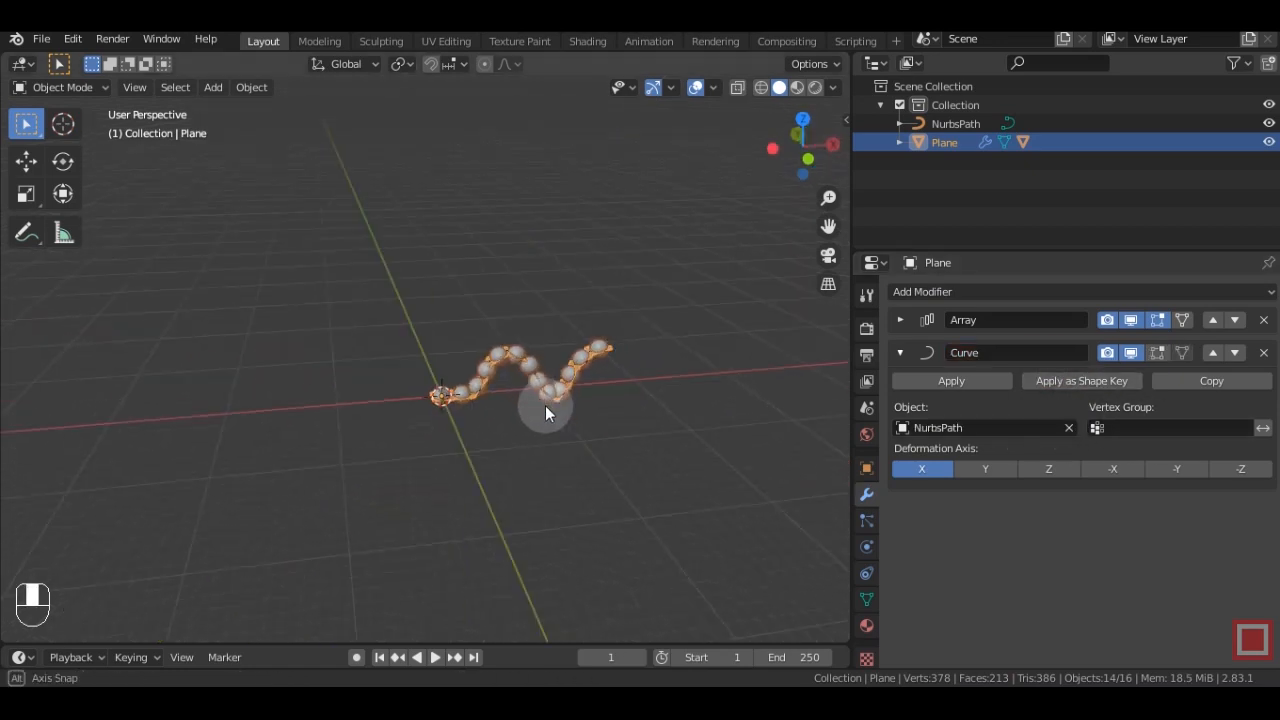
scroll(548, 404, up, 5)
Increase the Array modifier's relative X offset to 1.300.
click(900, 320)
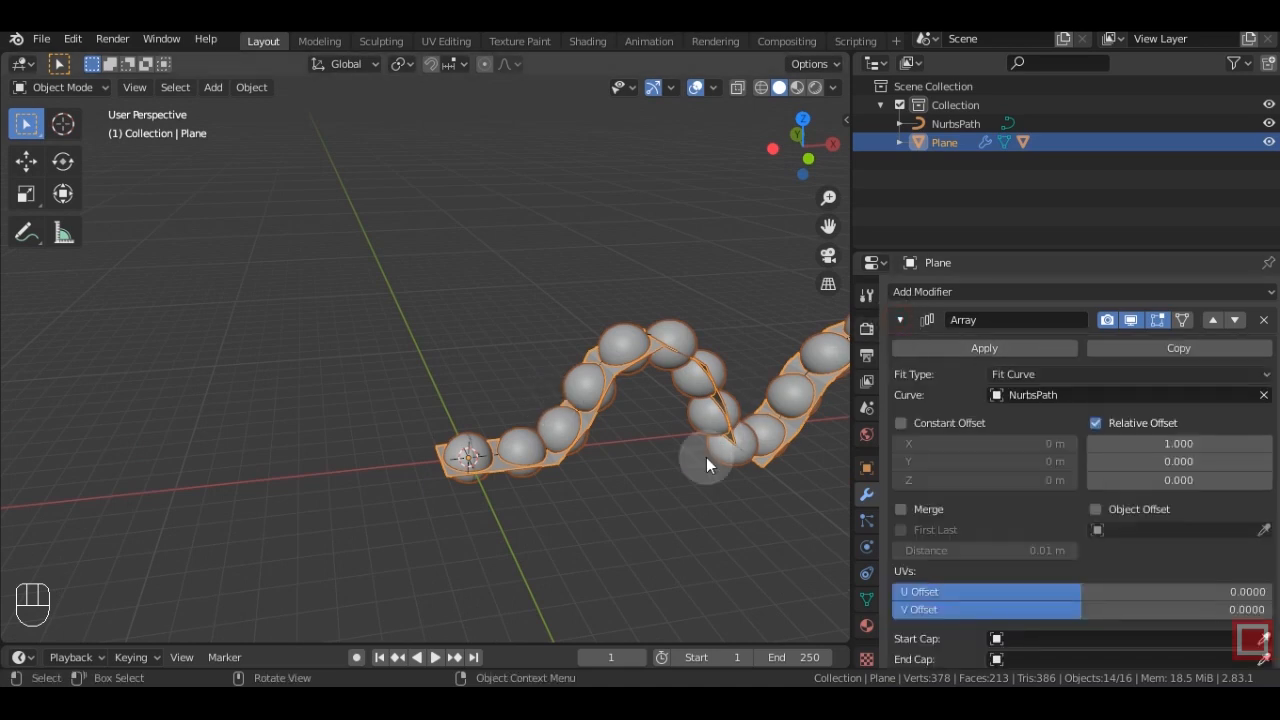
shift+middle_drag(706, 457, 498, 448)
scroll(498, 448, up, 2)
mouse_move(1193, 441)
mouse_down()
mouse_move(1250, 441)
mouse_move(1163, 441)
mouse_move(1214, 441)
mouse_up()
middle_drag(766, 468, 480, 250)
middle_drag(712, 212, 722, 240)
Lengthen the NURBS path in Edit Mode by extruding two more points downward from its end.
click(738, 215)
key(Tab)
scroll(726, 289, down, 2)
shift+middle_drag(726, 289, 450, 344)
key(e)
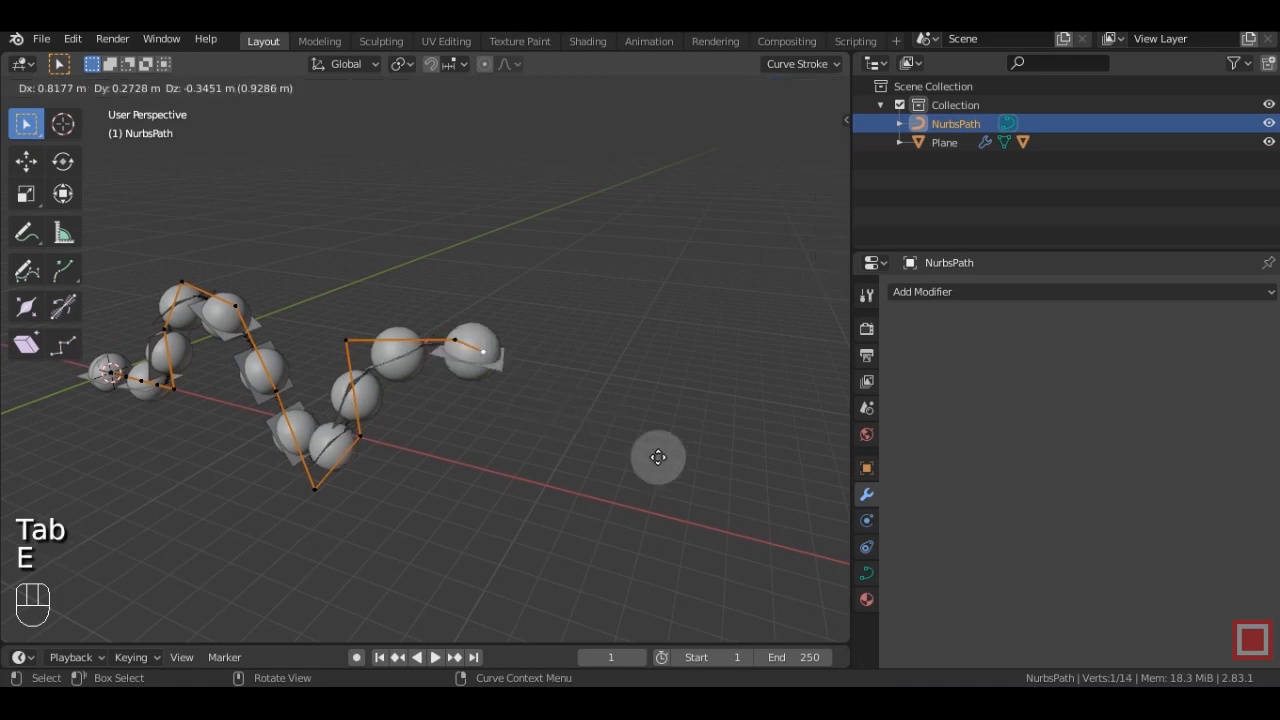
click(730, 489)
key(e)
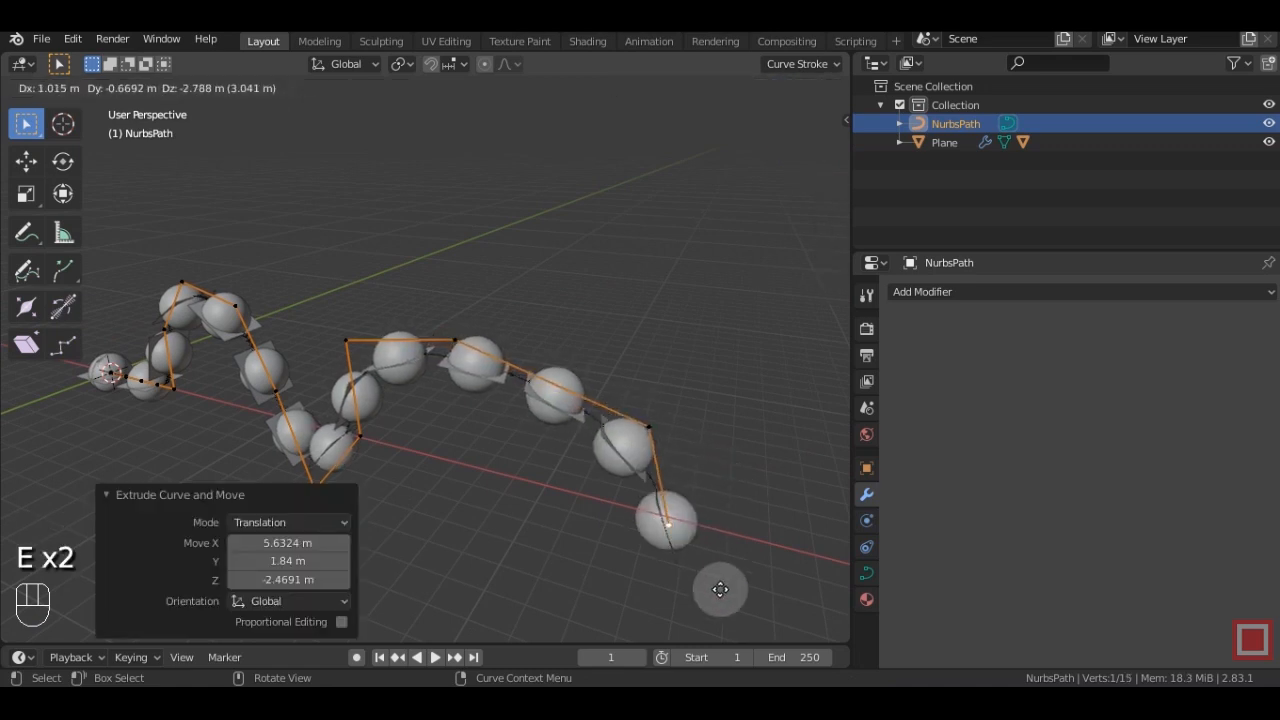
click(735, 610)
key(Tab)
Convert the plane's sphere instances into real objects with Make Instances Real.
middle_drag(395, 340, 551, 244)
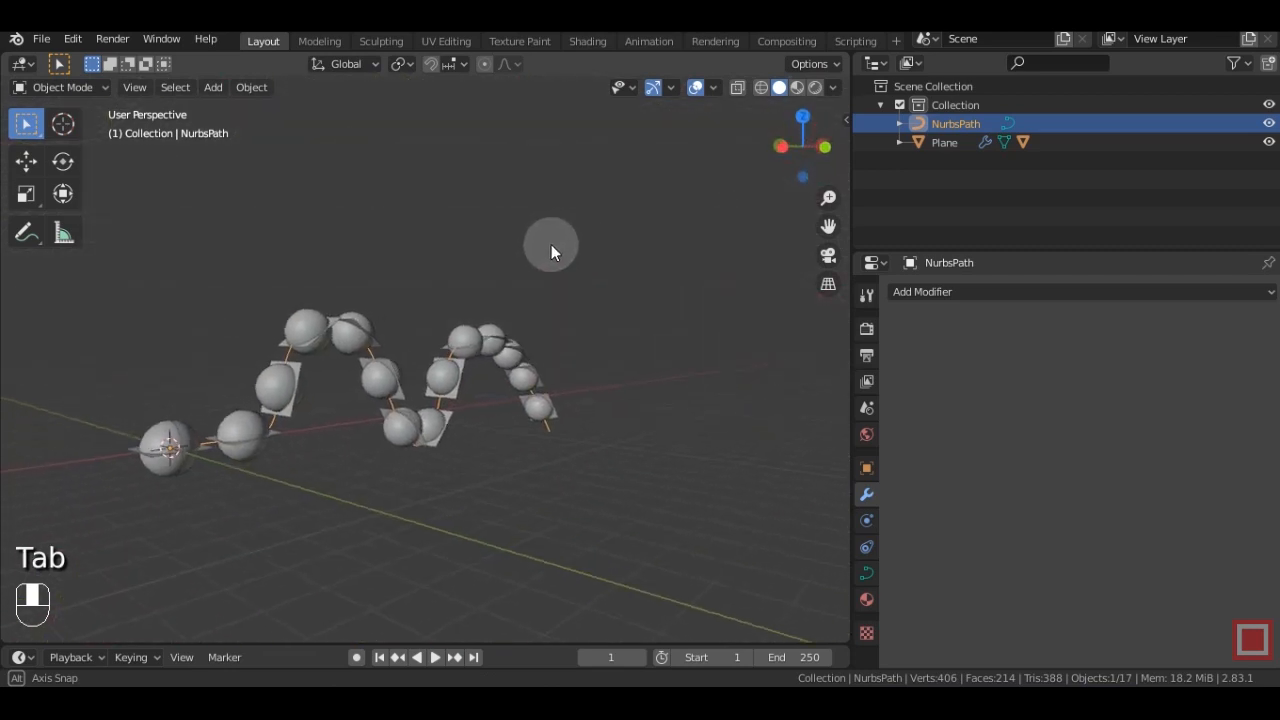
scroll(540, 317, up, 3)
click(255, 327)
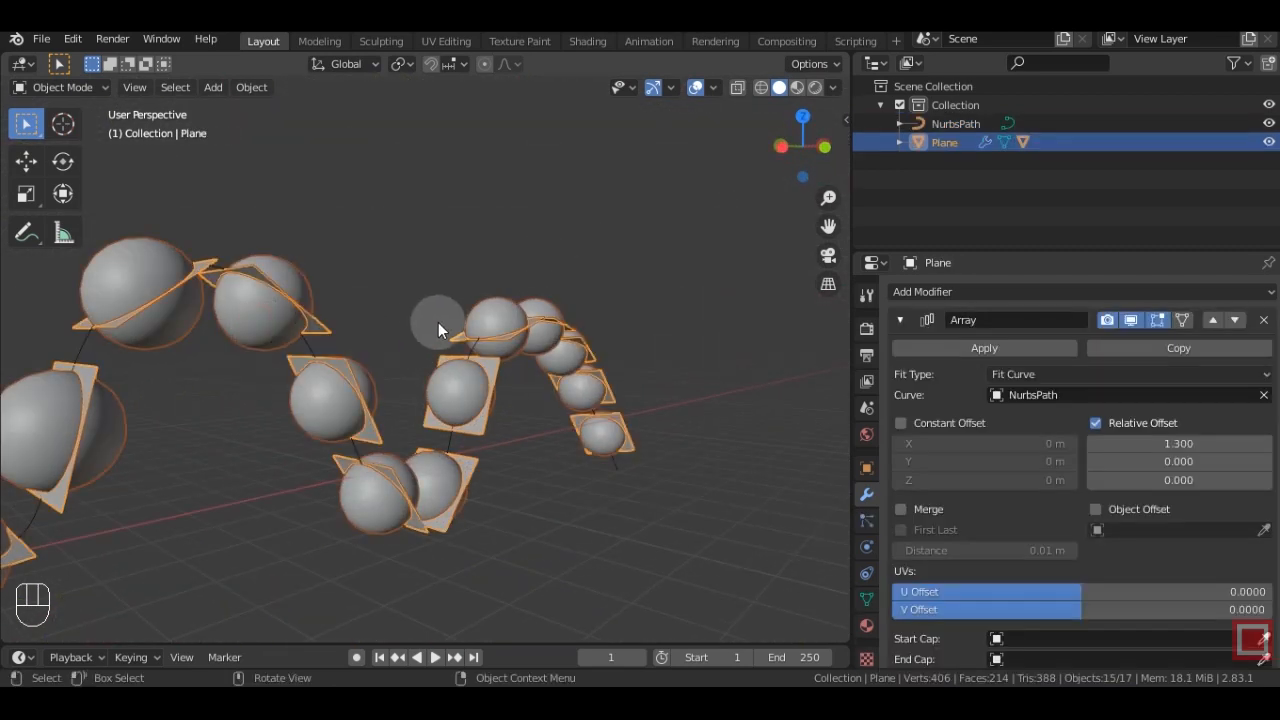
scroll(441, 320, down, 4)
middle_drag(562, 294, 442, 267)
click(252, 88)
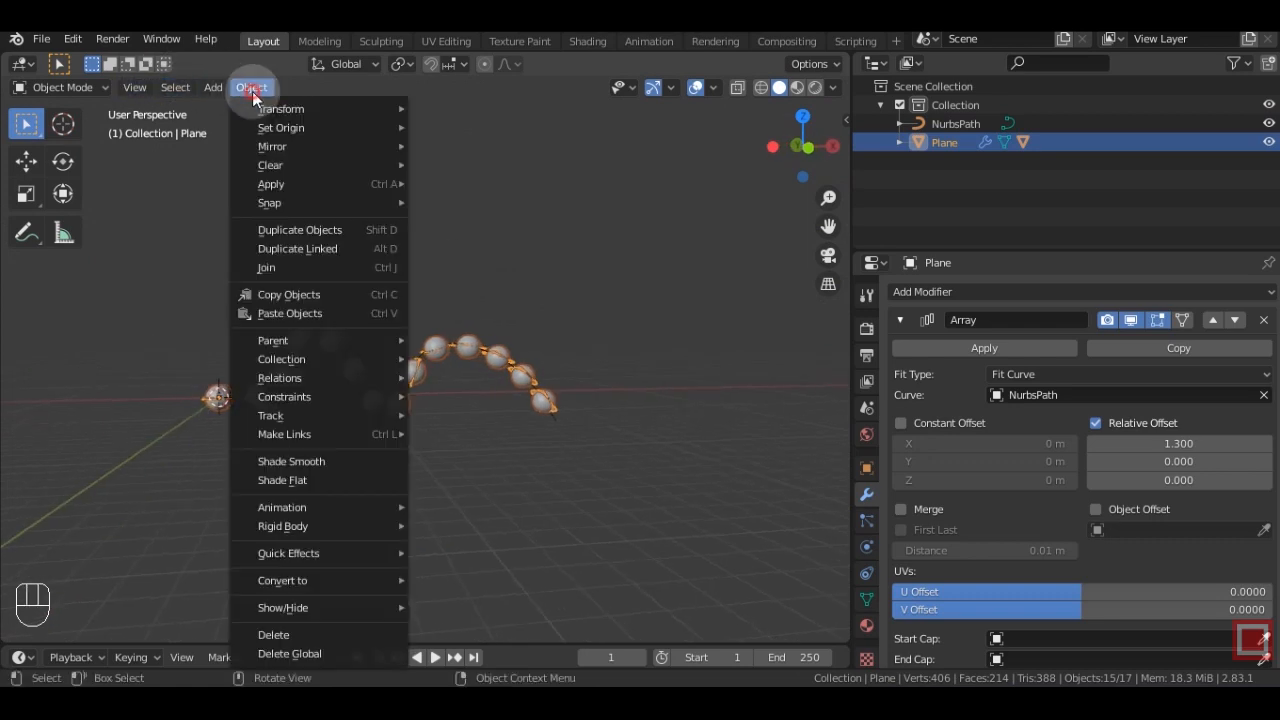
mouse_move(329, 188)
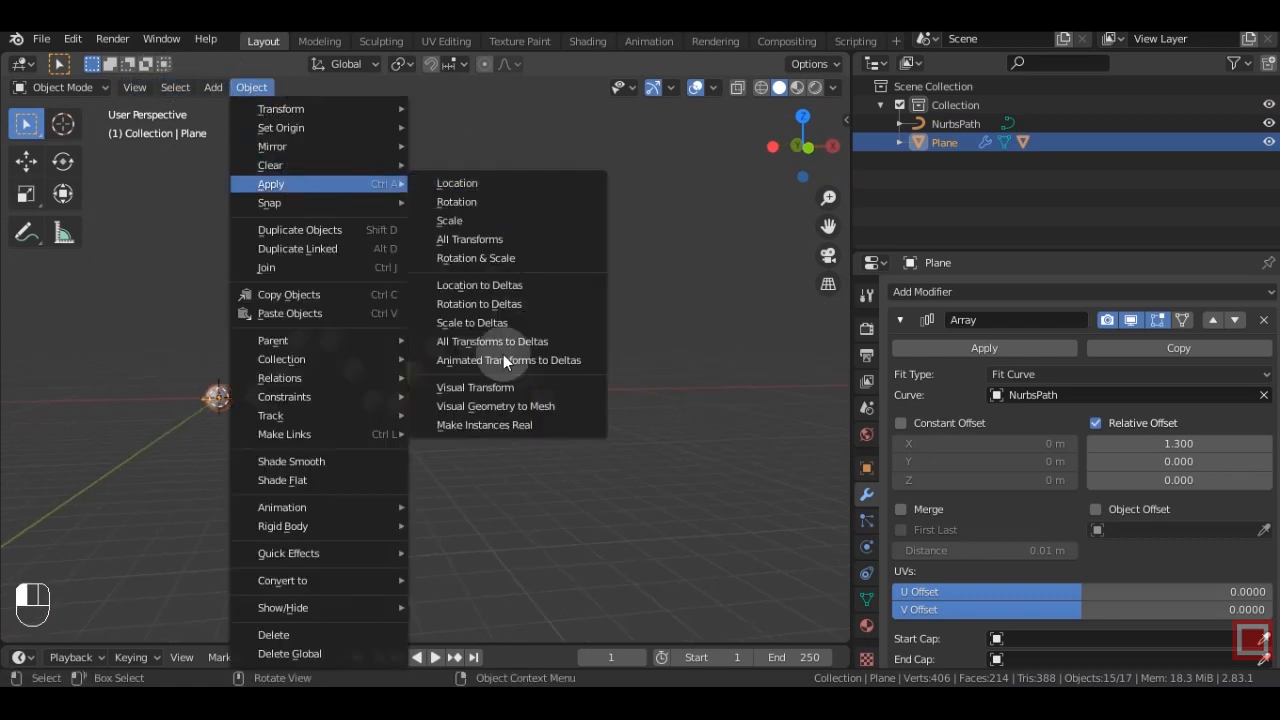
click(485, 425)
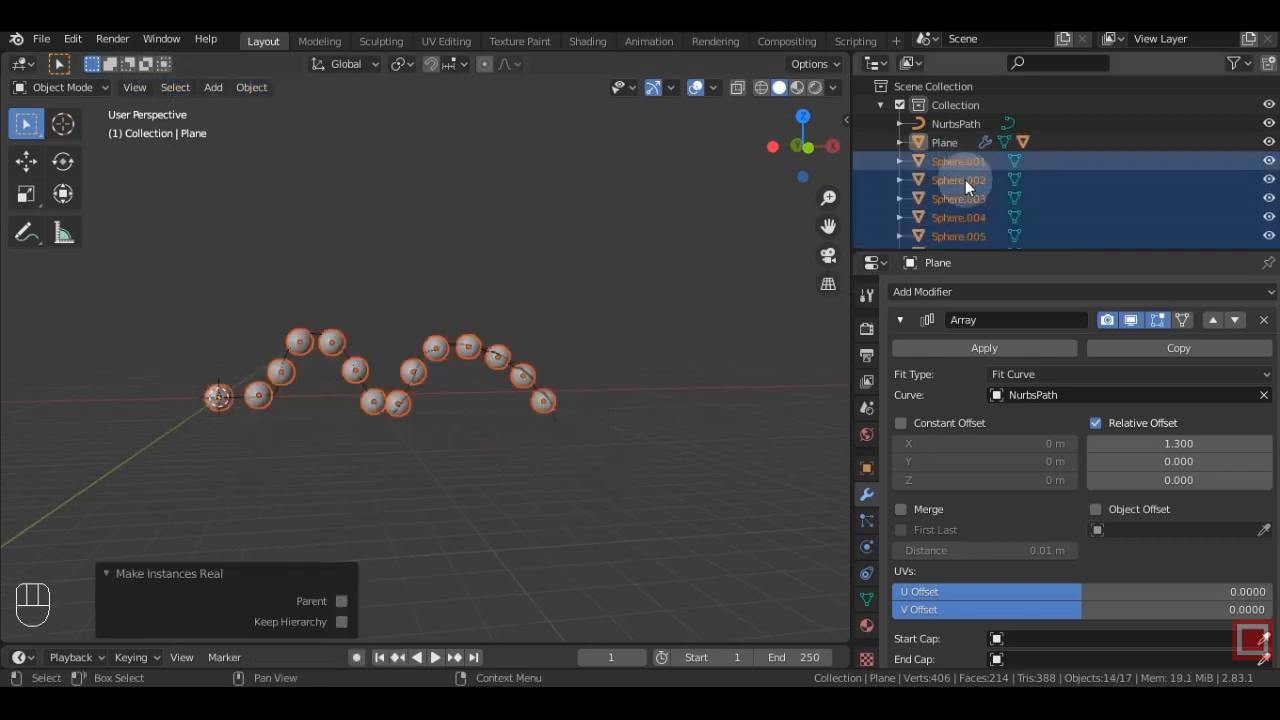
scroll(970, 213, down, 4)
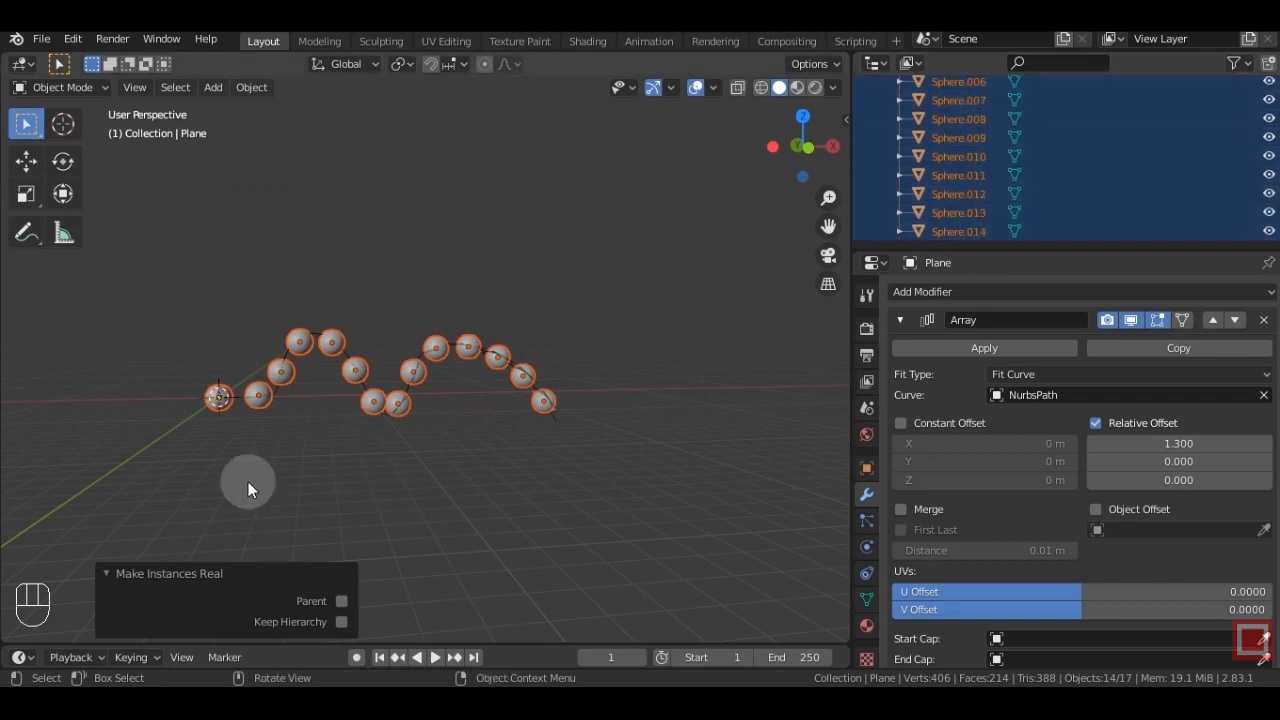
scroll(438, 493, up, 4)
Show the outliner's viewport and render restriction toggles, and disable NurbsPath and Plane in both viewports and renders.
shift+middle_drag(492, 452, 514, 462)
middle_drag(514, 462, 545, 490)
scroll(969, 159, up, 5)
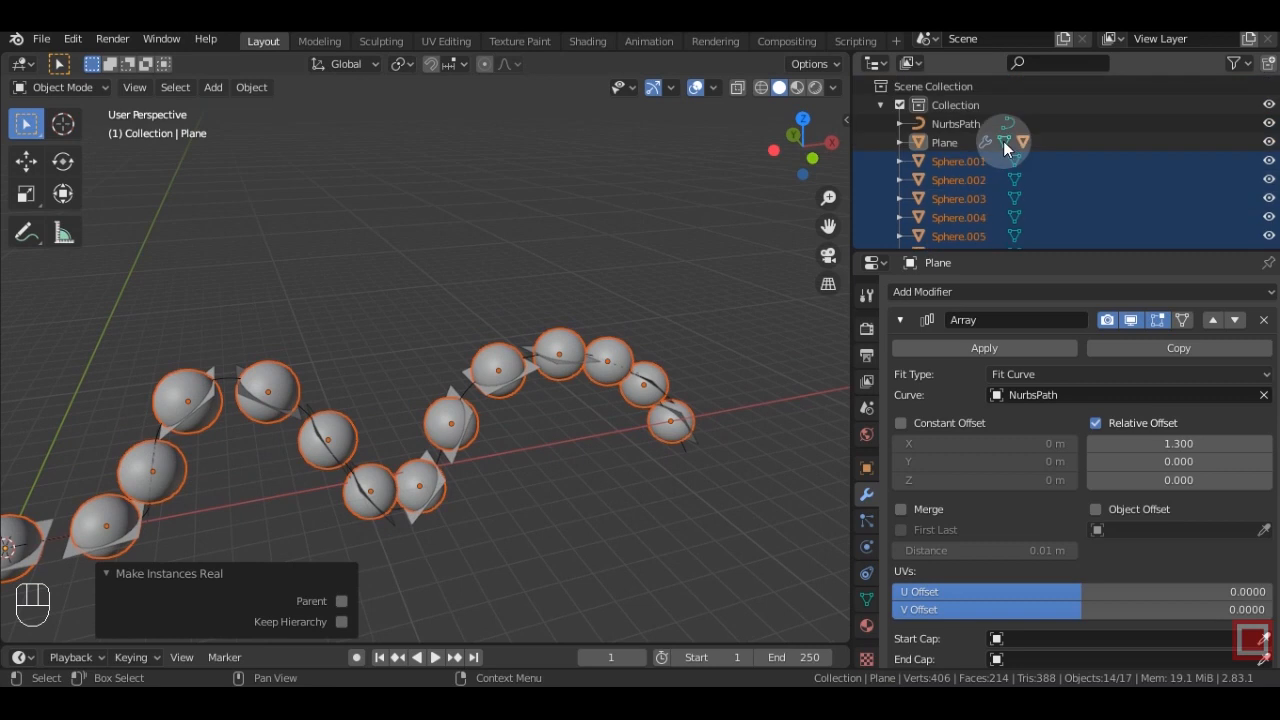
click(1236, 63)
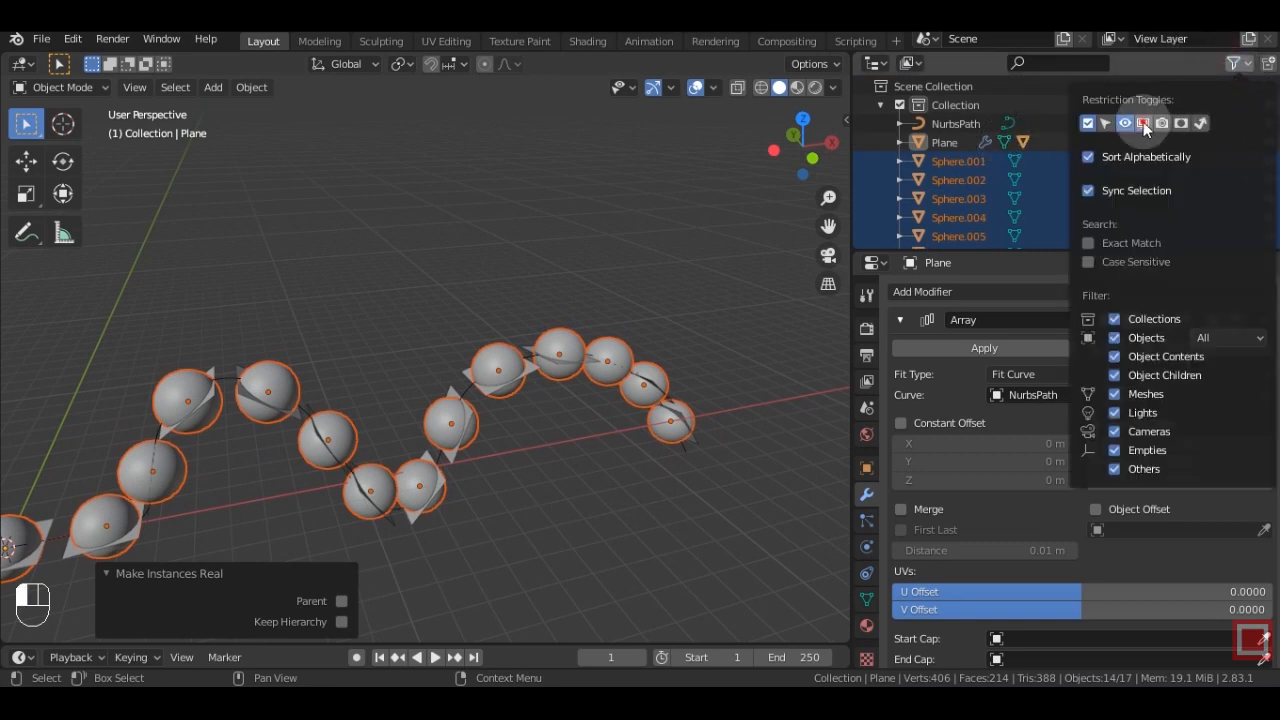
click(1253, 70)
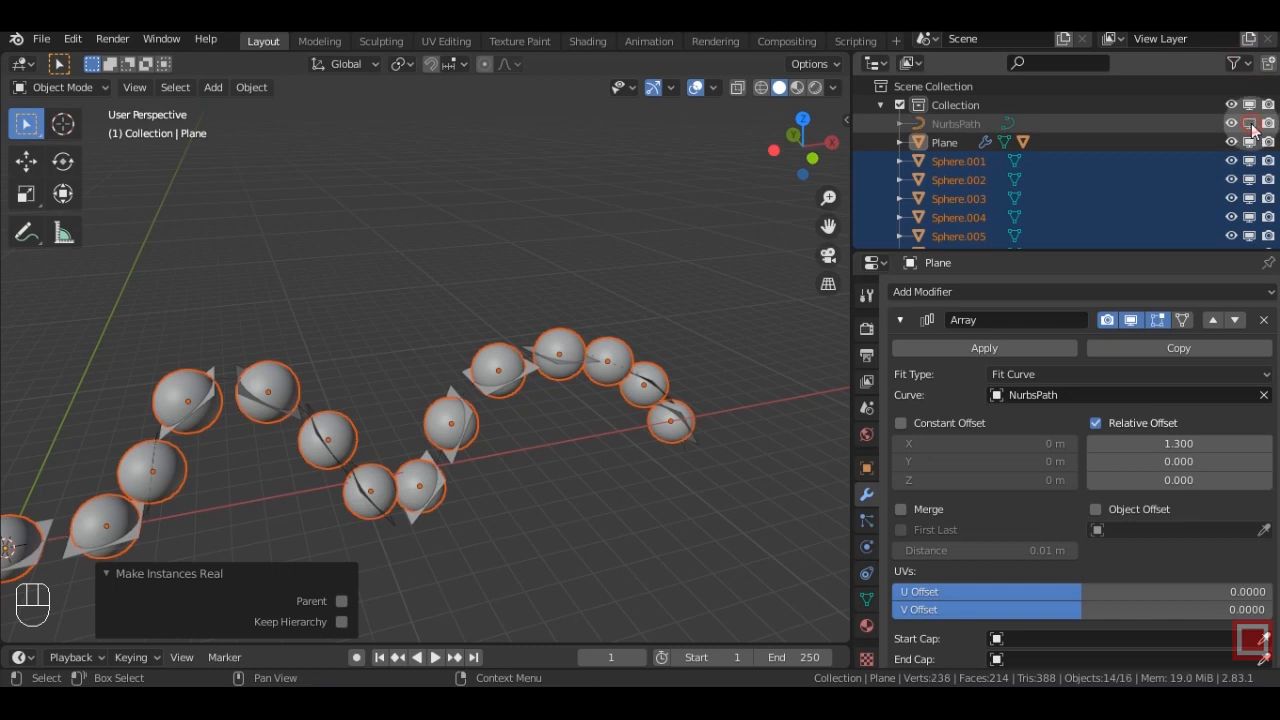
click(1268, 125)
click(1249, 143)
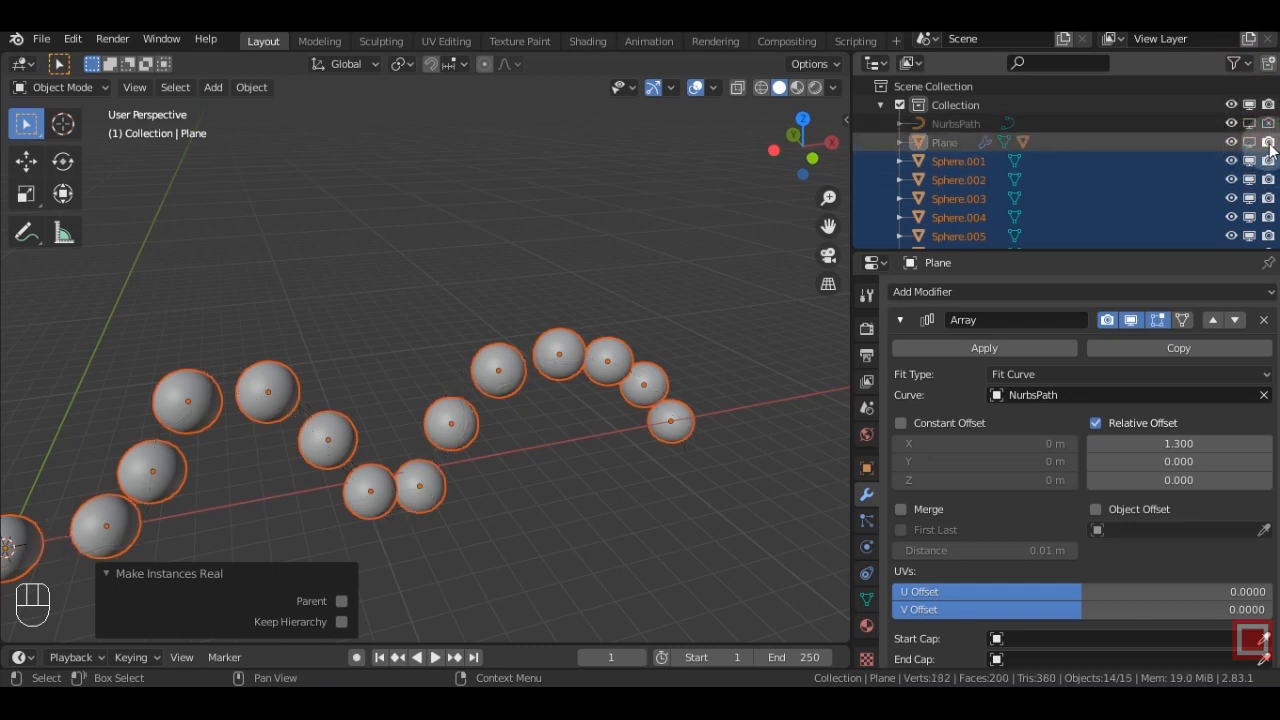
click(1268, 143)
Move the real spheres about 2.2 m along the global Y axis, away from the original sphere.
scroll(207, 336, down, 3)
shift+middle_drag(284, 327, 395, 332)
middle_drag(322, 330, 521, 446)
key(g)
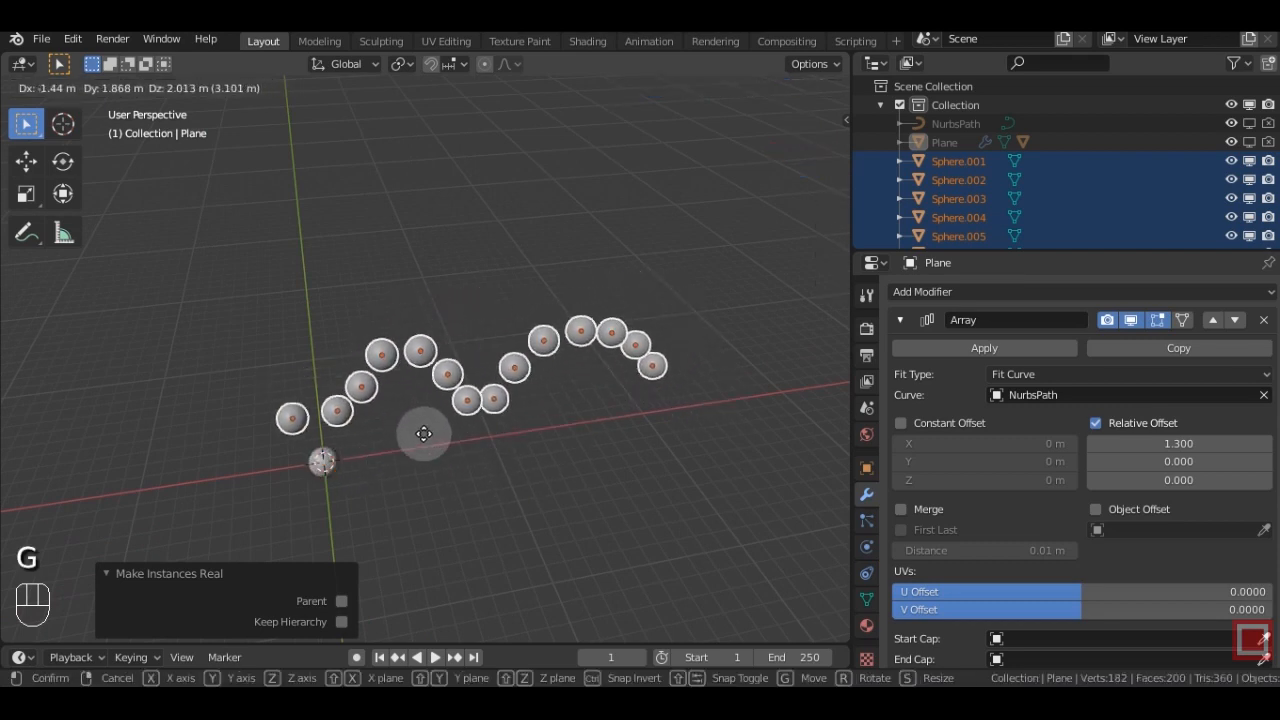
key(g)
key(x)
key(z)
key(y)
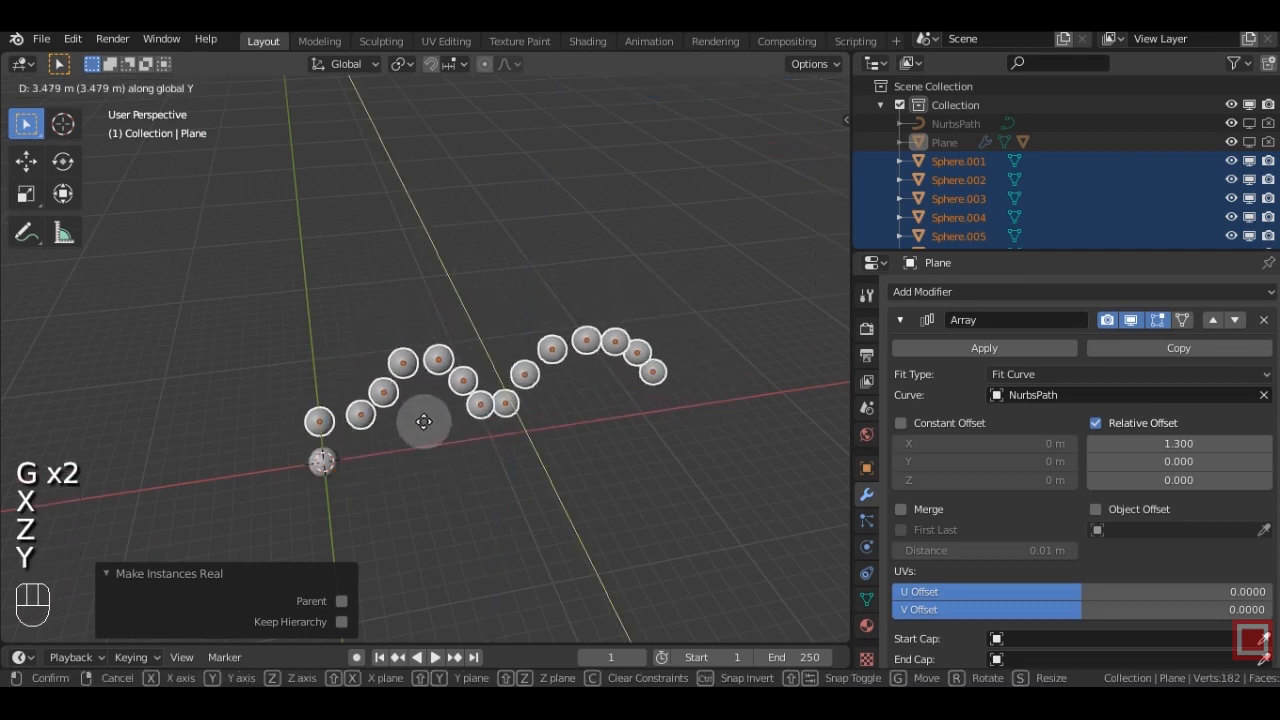
click(440, 448)
middle_drag(473, 477, 377, 464)
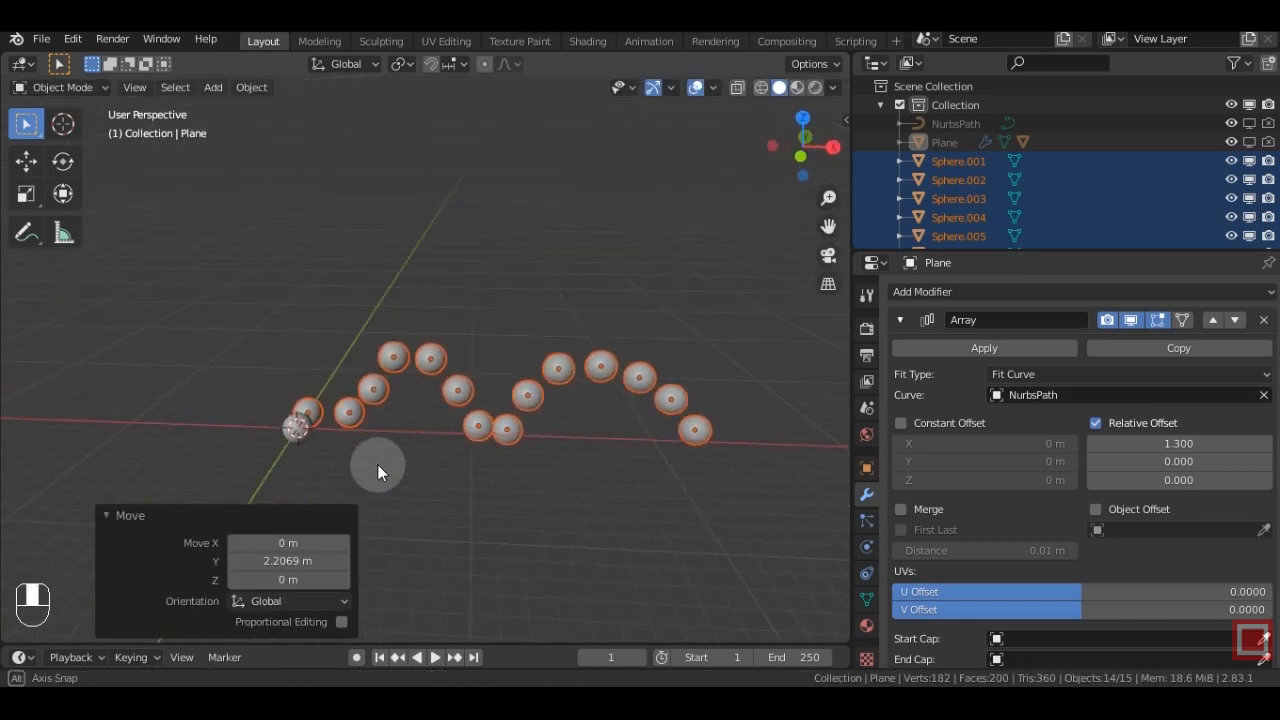
Delete the leftover original sphere at the world origin.
click(316, 443)
key(h)
scroll(365, 506, up, 2)
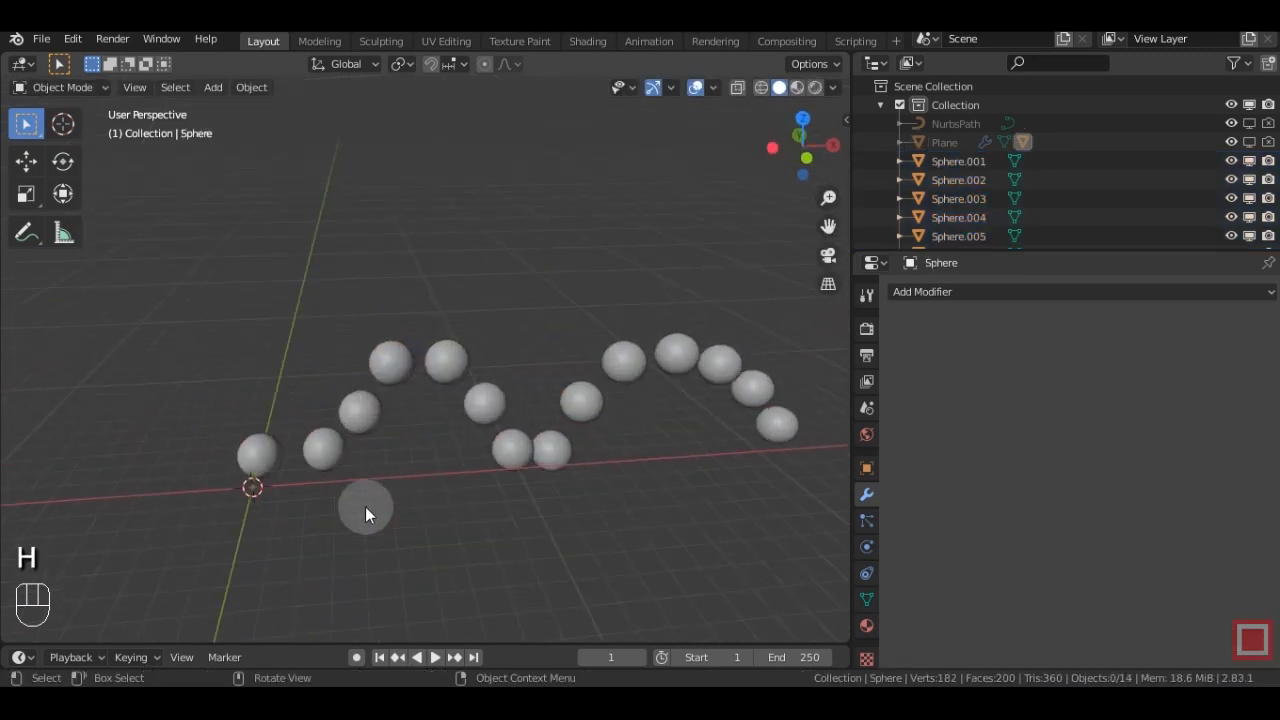
shift+middle_drag(393, 494, 434, 440)
key(ctrl+z)
key(x)
click(458, 508)
Try moving one vertex of the first sphere in Edit Mode with all spheres selected, and undo the move.
click(449, 479)
key(a)
key(Tab)
scroll(474, 502, up, 3)
middle_drag(474, 502, 316, 551)
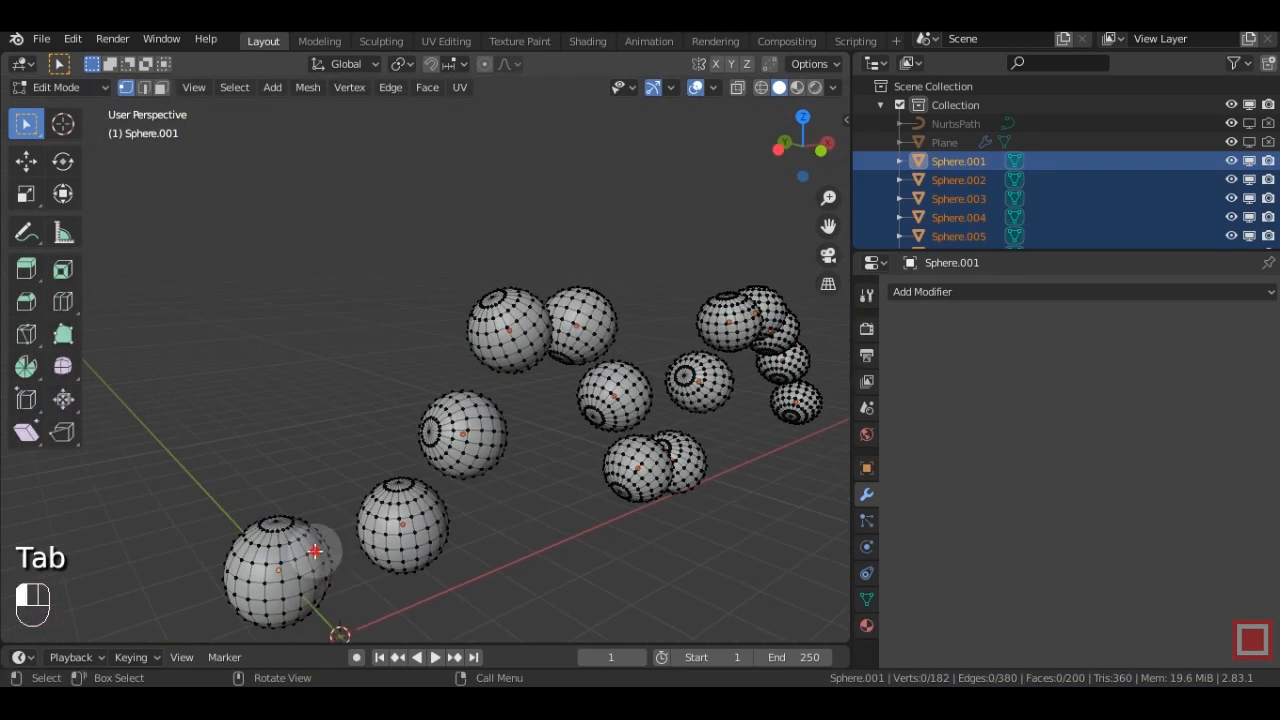
key(g)
click(411, 619)
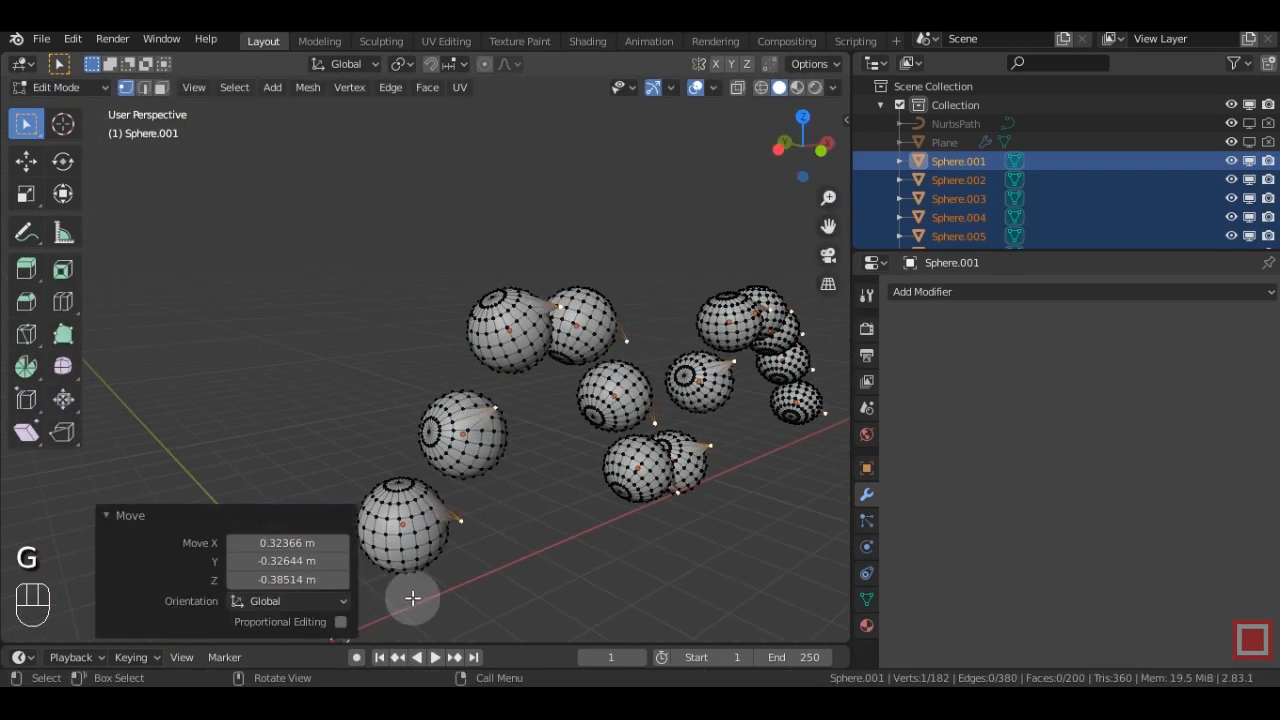
key(ctrl+z)
key(ctrl+z)
key(Tab)
Make the mesh data of the first sphere near the origin single-user.
shift+middle_drag(464, 582, 506, 539)
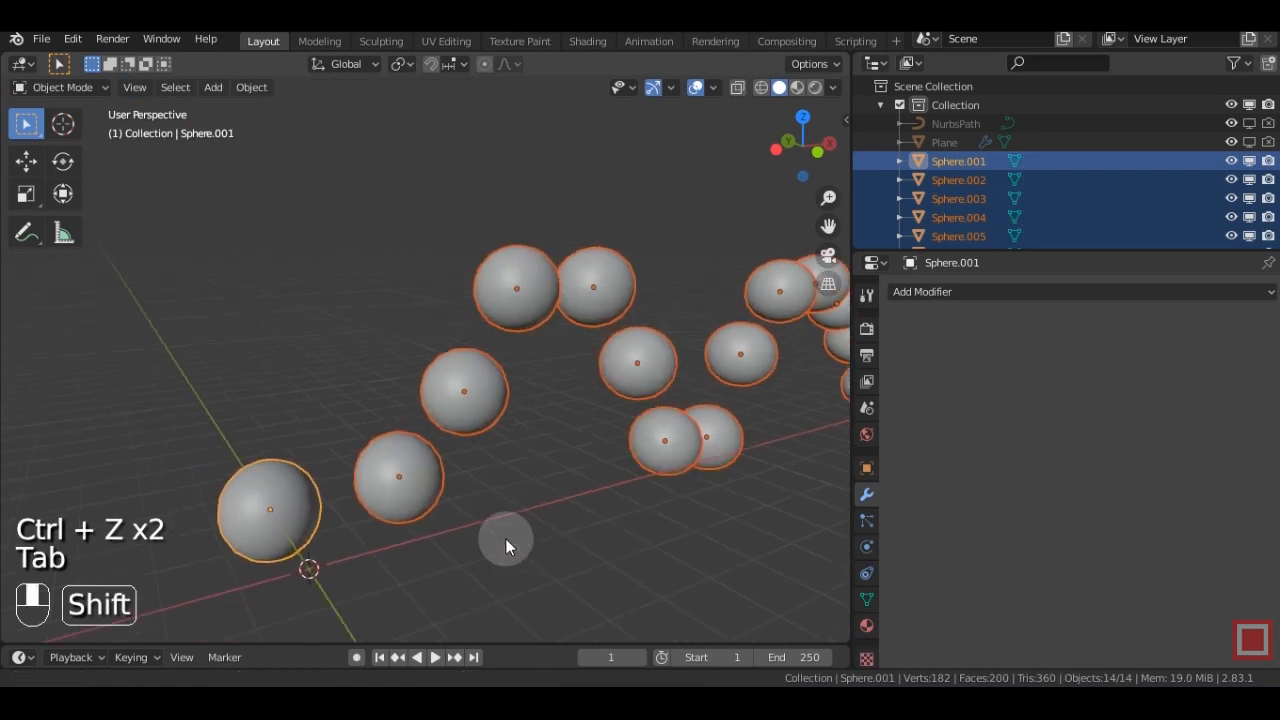
scroll(506, 539, down, 3)
click(359, 424)
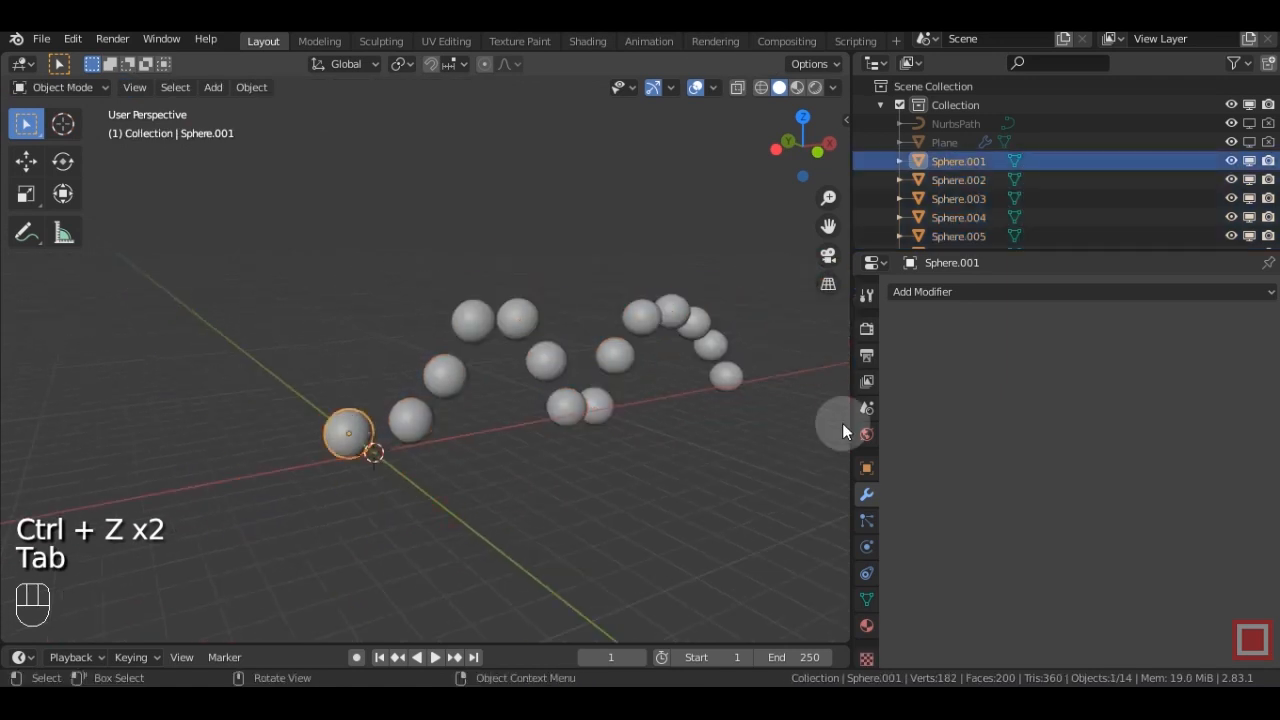
click(866, 598)
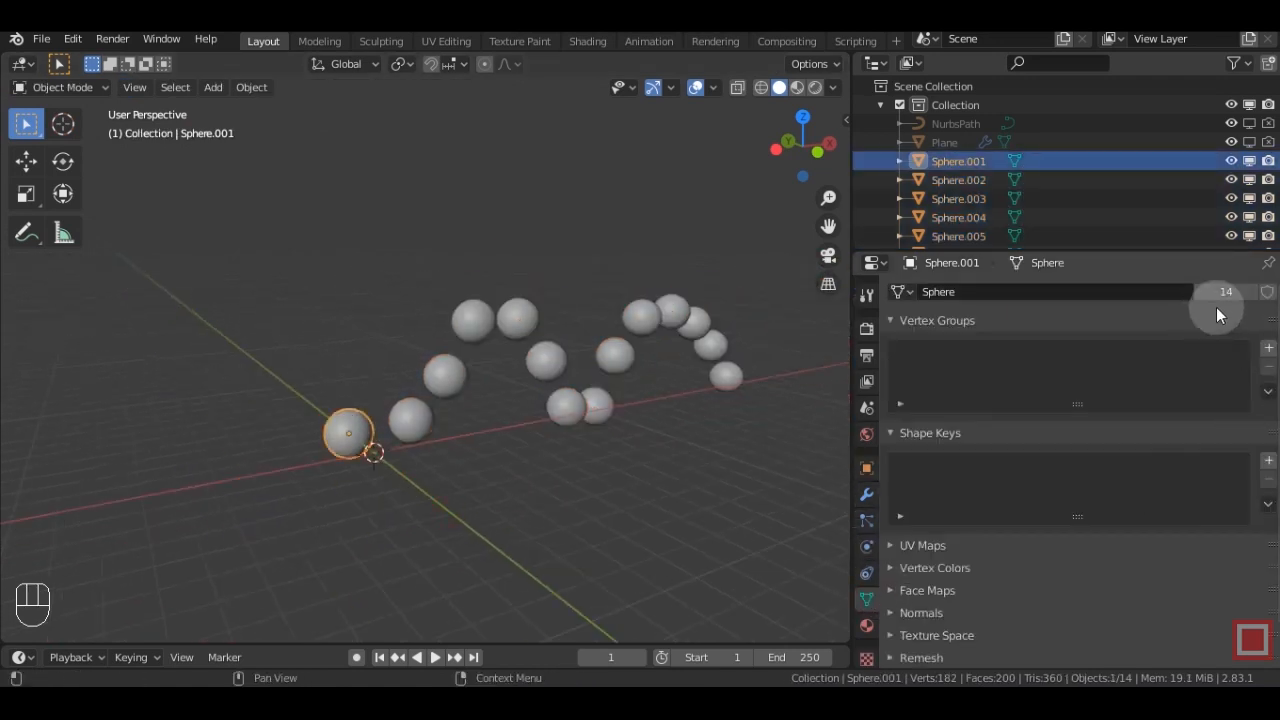
click(1224, 293)
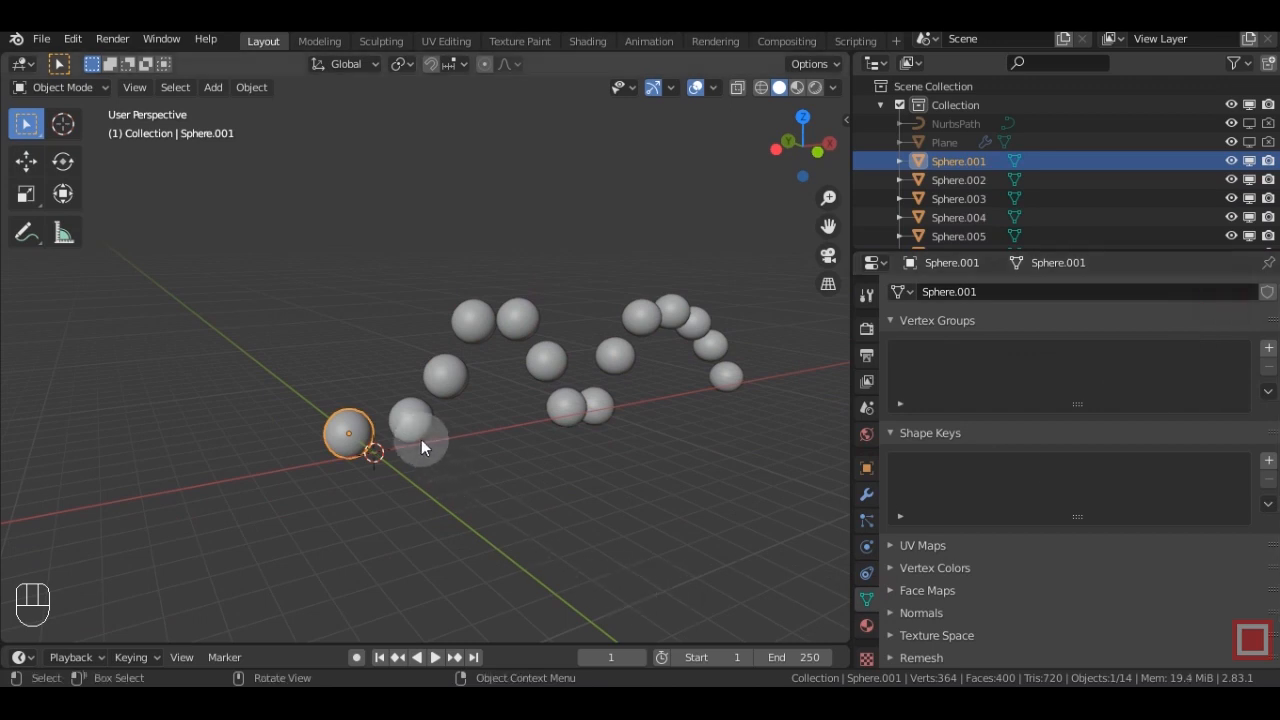
Try moving a vertex of the first sphere alone in Edit Mode.
scroll(421, 439, up, 3)
key(Tab)
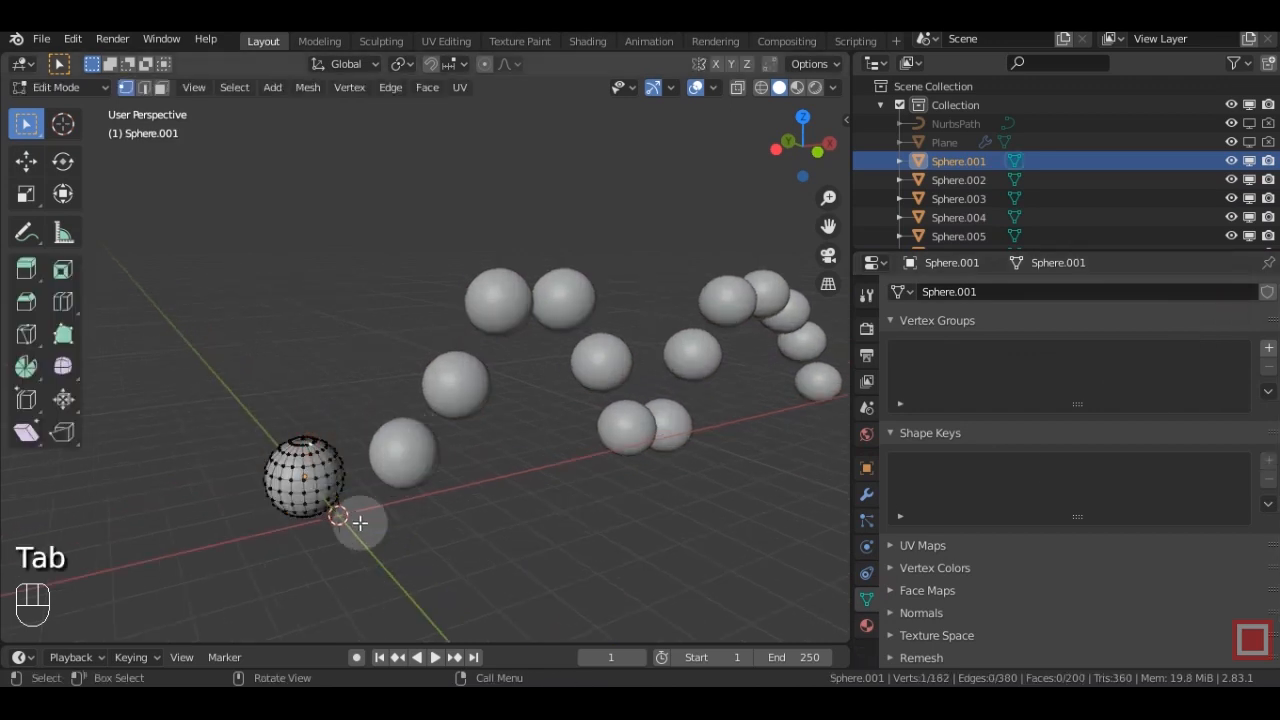
key(g)
right_click(334, 414)
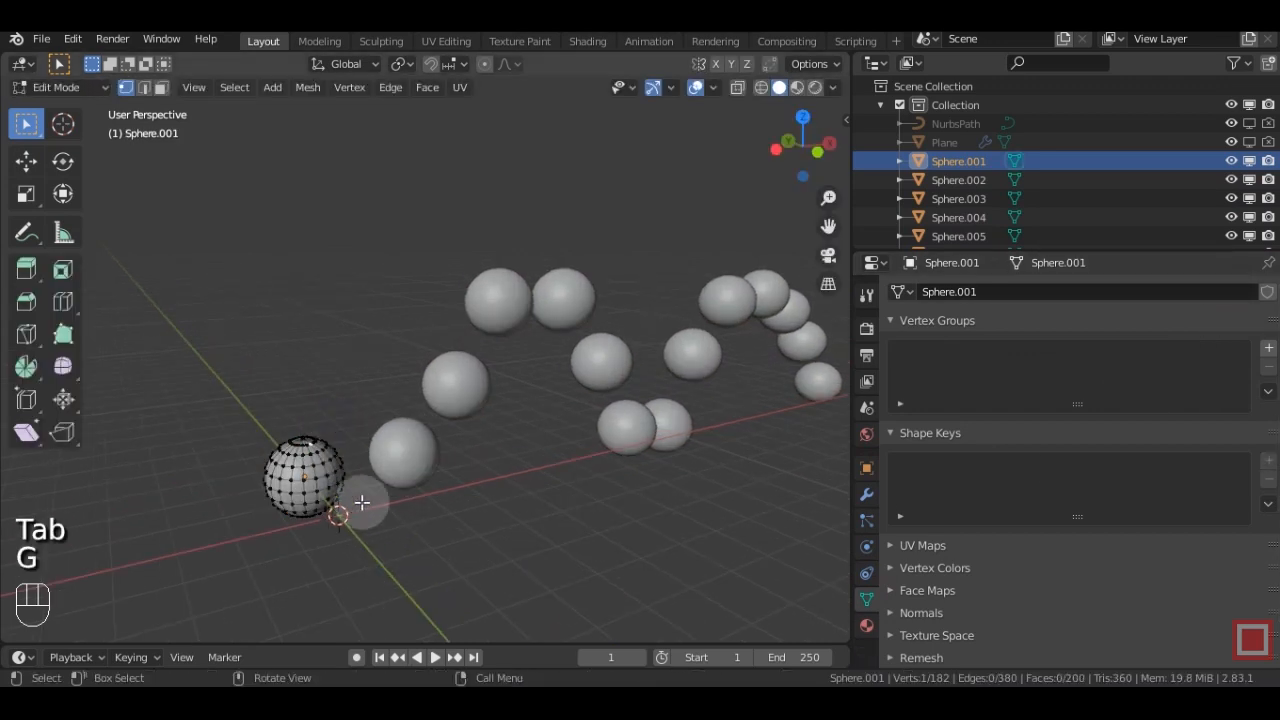
key(Tab)
Leave Edit Mode and make the object and mesh data of all spheres along the path single-user.
scroll(372, 516, down, 4)
middle_drag(380, 516, 461, 520)
key(a)
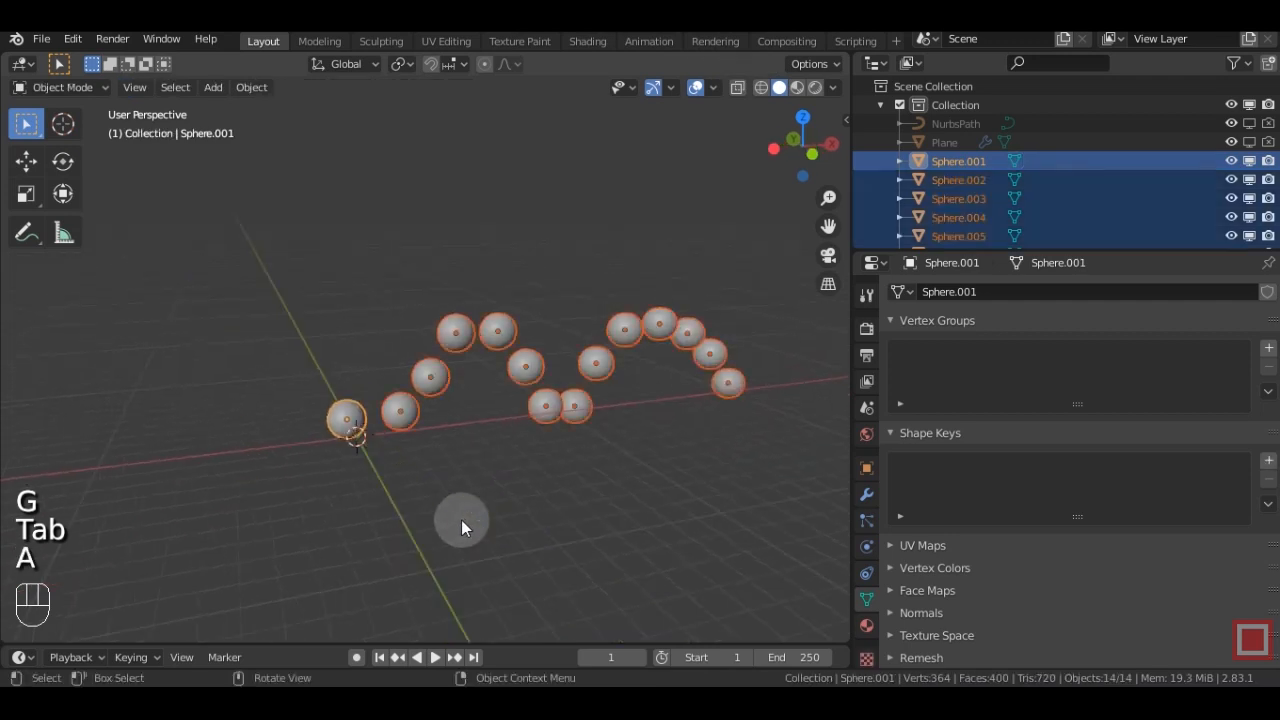
click(250, 87)
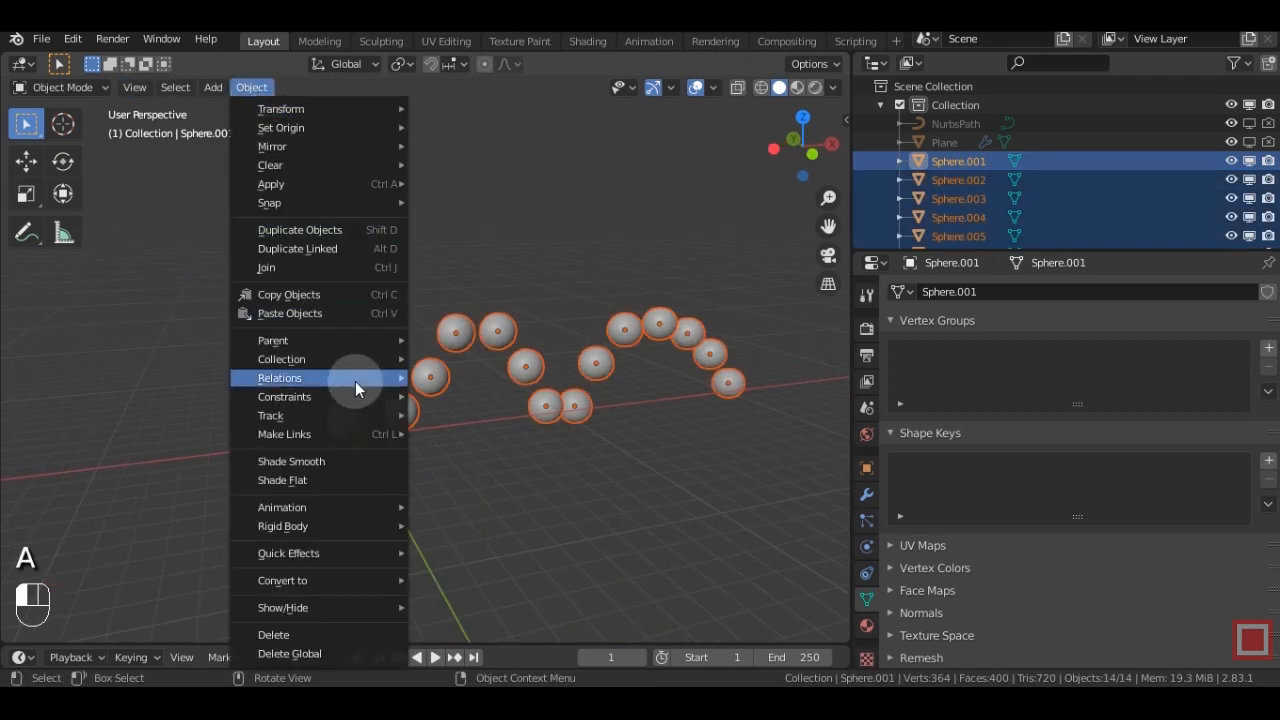
mouse_move(355, 386)
mouse_move(537, 460)
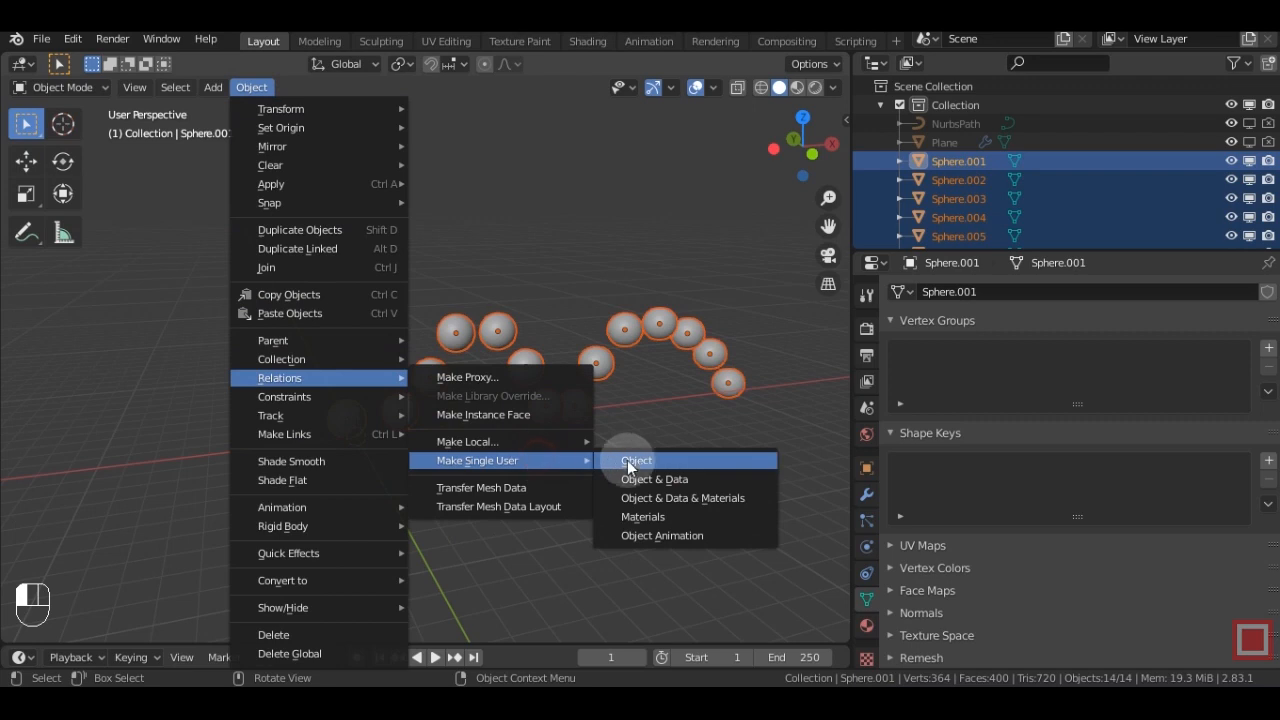
click(648, 475)
Check the descending spheres after the first crest of the wave in Edit Mode for independent mesh editing.
key(Tab)
middle_drag(563, 484, 522, 428)
click(482, 364)
key(Tab)
click(534, 366)
click(525, 418)
key(Tab)
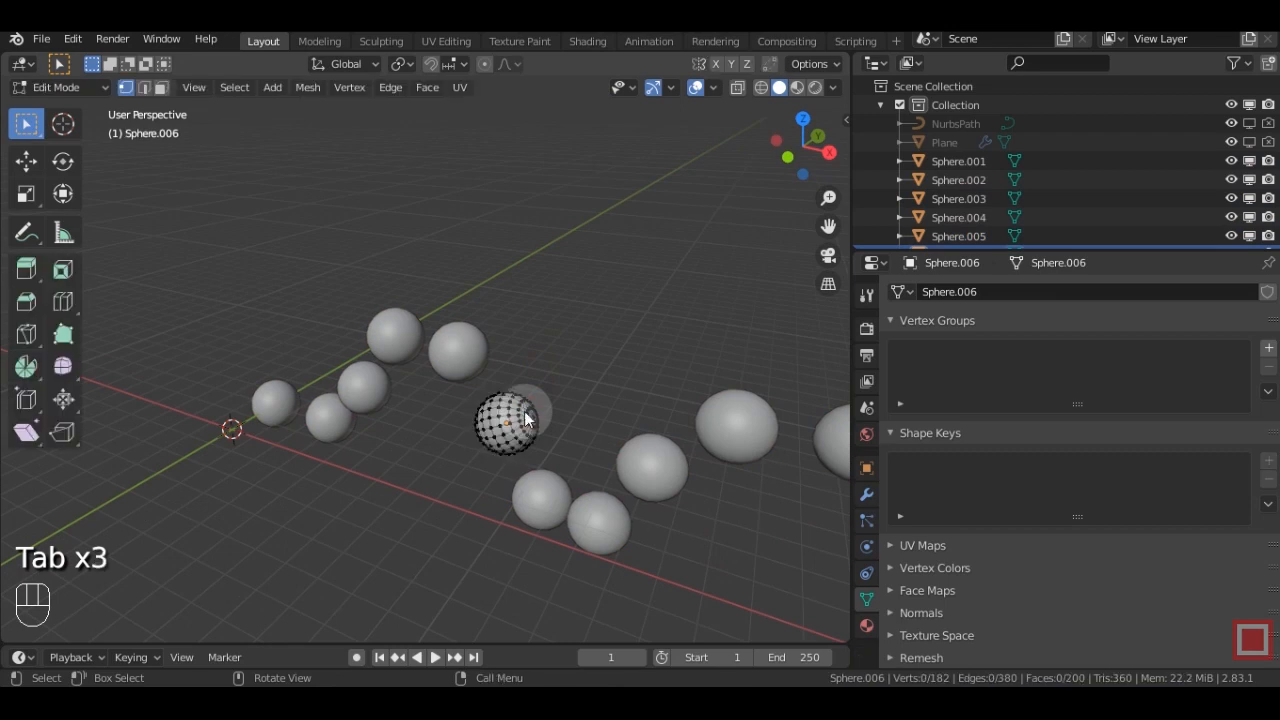
key(Tab)
Check spheres on the second crest and the last sphere of the path one by one in Edit Mode.
click(645, 480)
key(Tab)
key(Tab)
click(728, 442)
key(Tab)
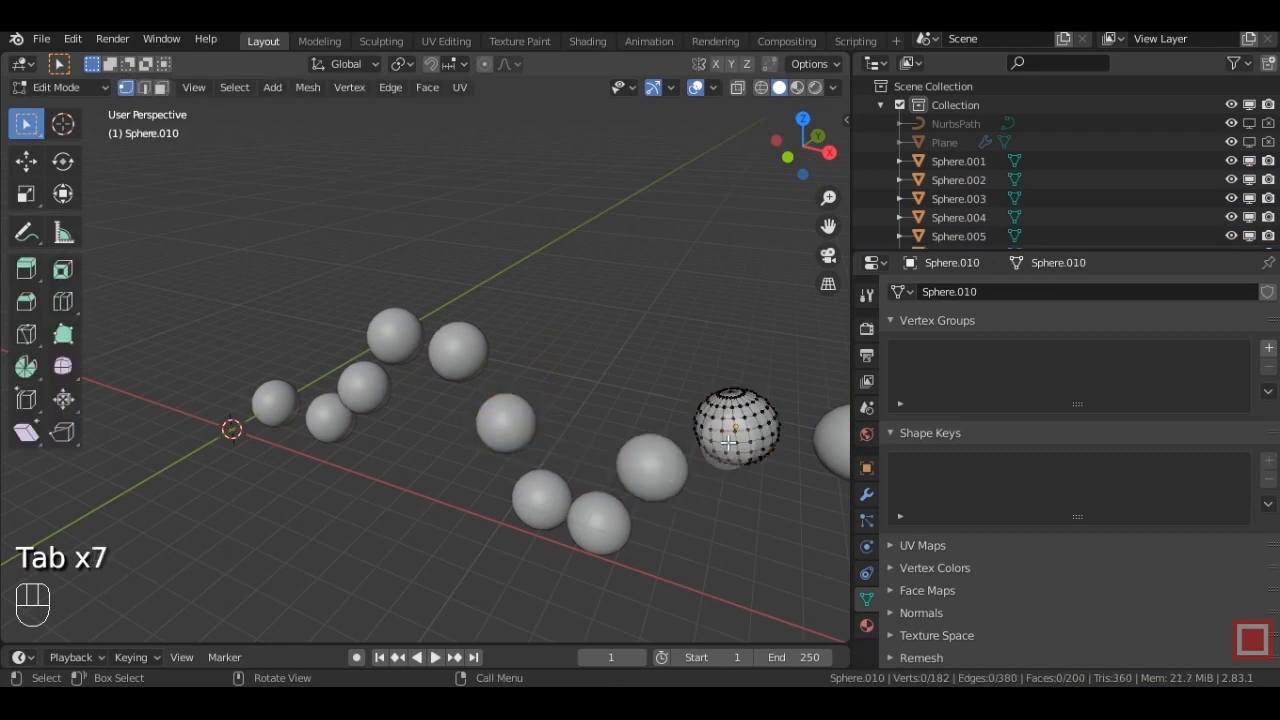
key(Tab)
scroll(728, 442, down, 5)
click(644, 452)
key(Tab)
key(Tab)
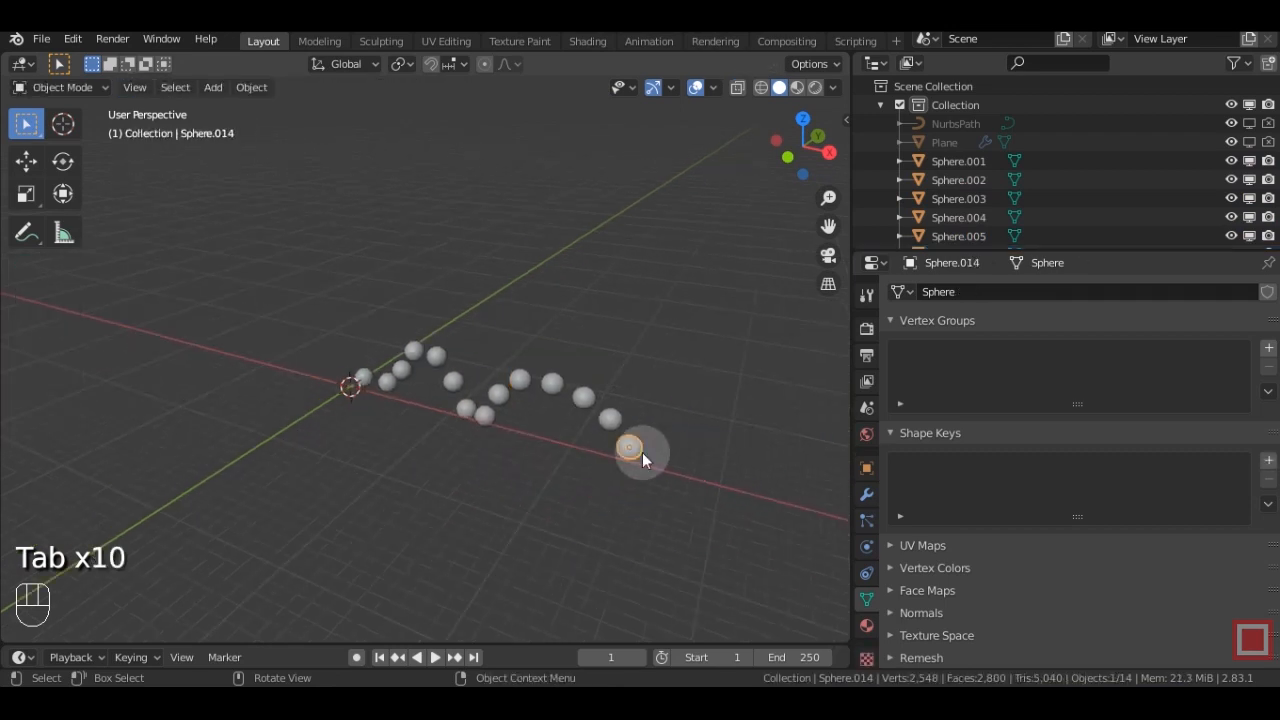
scroll(490, 459, up, 6)
scroll(521, 437, down, 6)
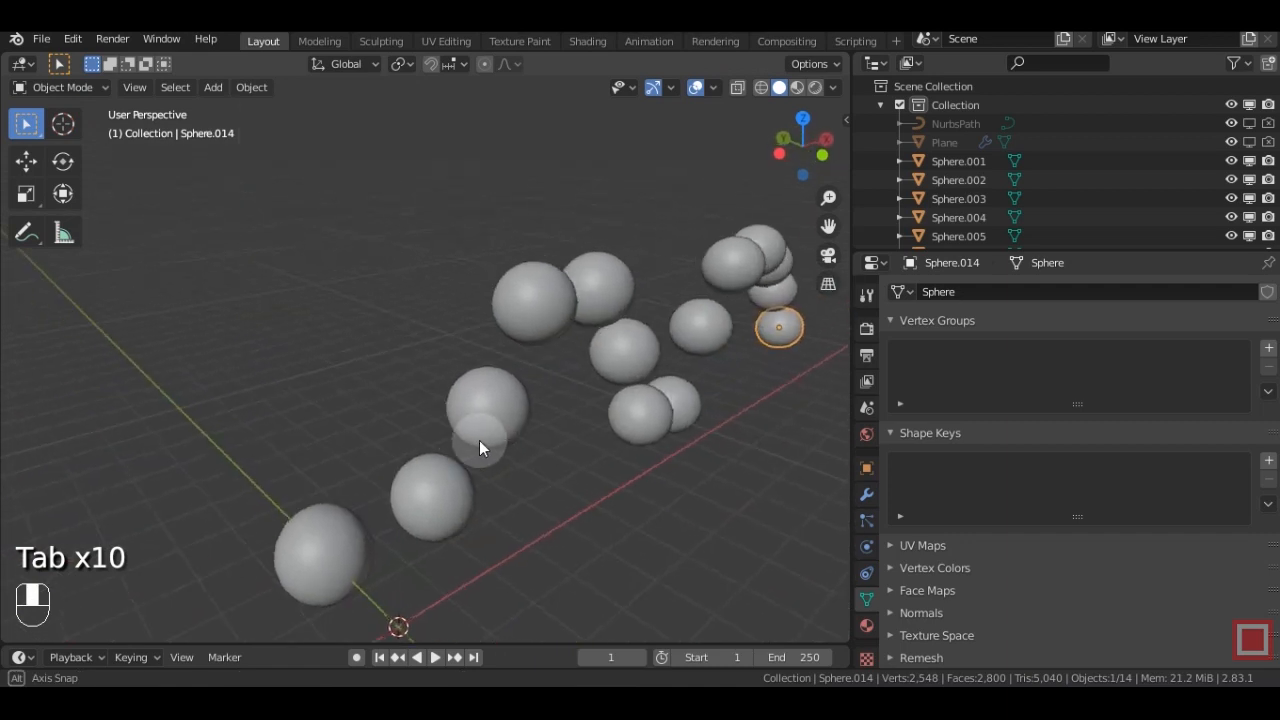
middle_drag(547, 397, 691, 467)
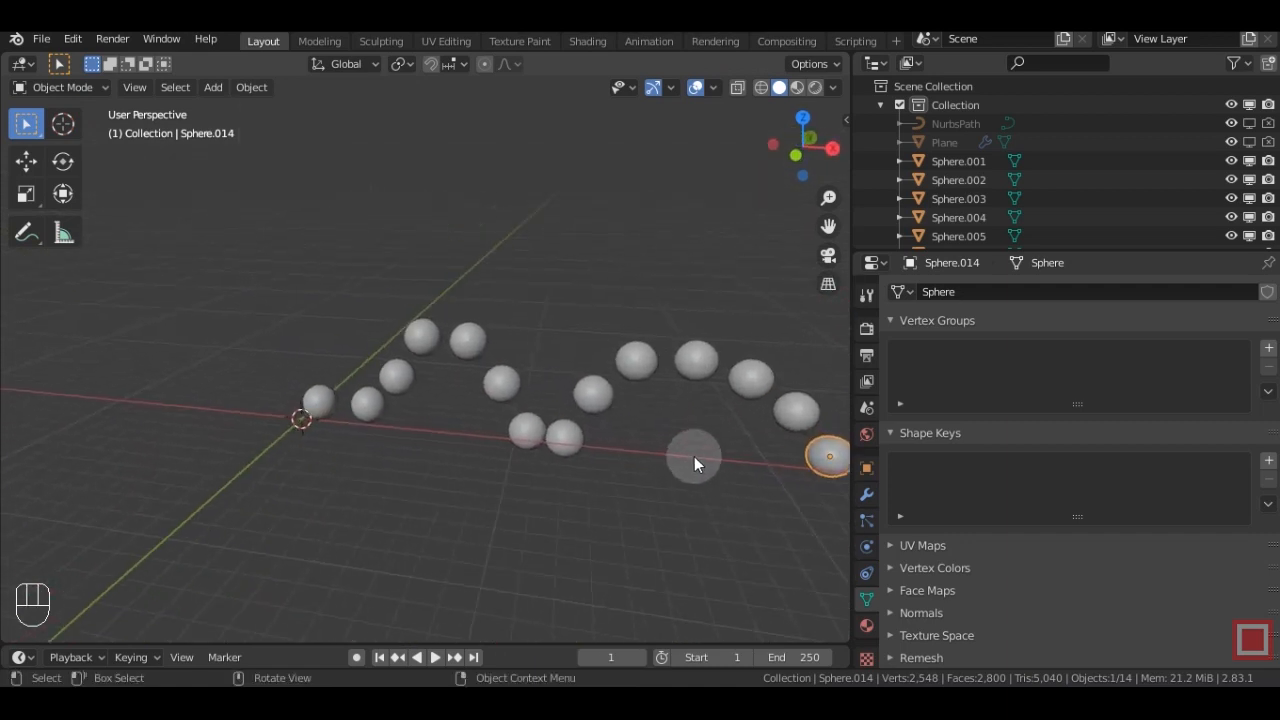